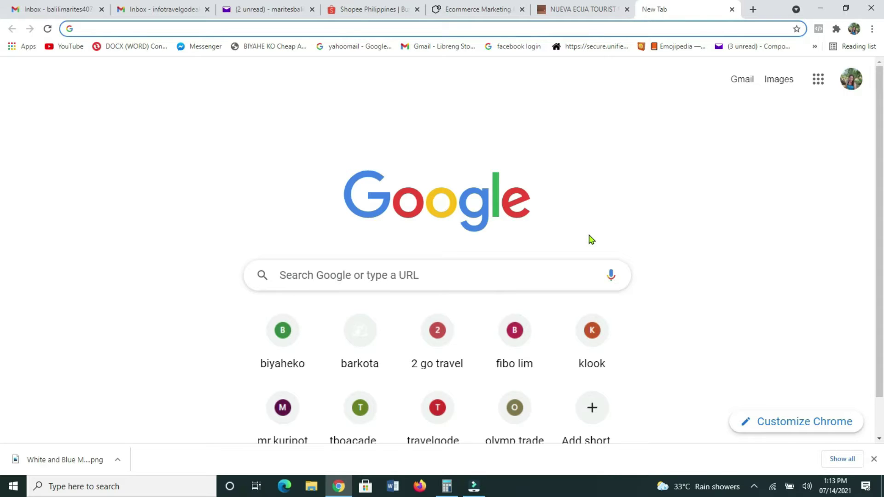
# - Search the web for s-pass and open the official S-Pass.ph site
pyautogui.click(90, 30)
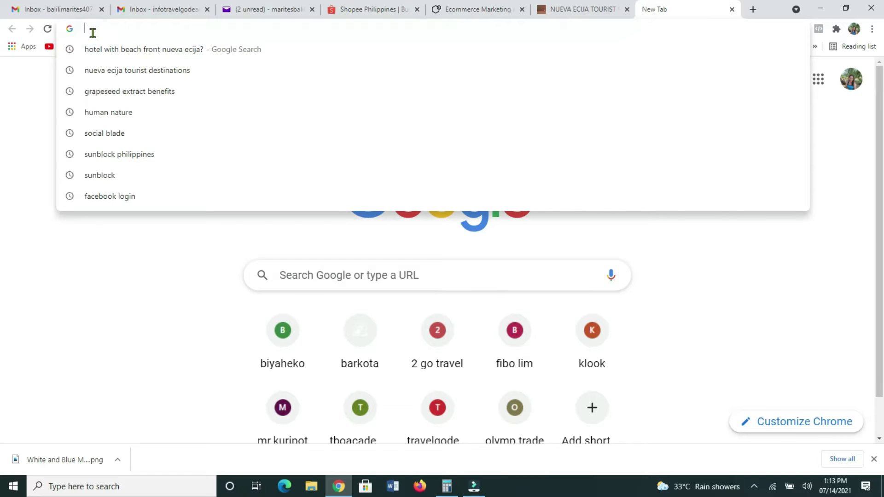
pyautogui.write('s-')
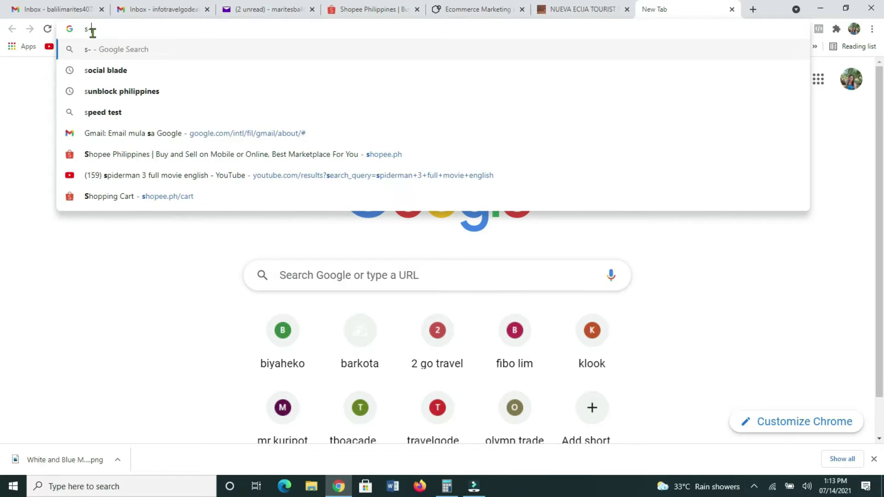
pyautogui.write('pass')
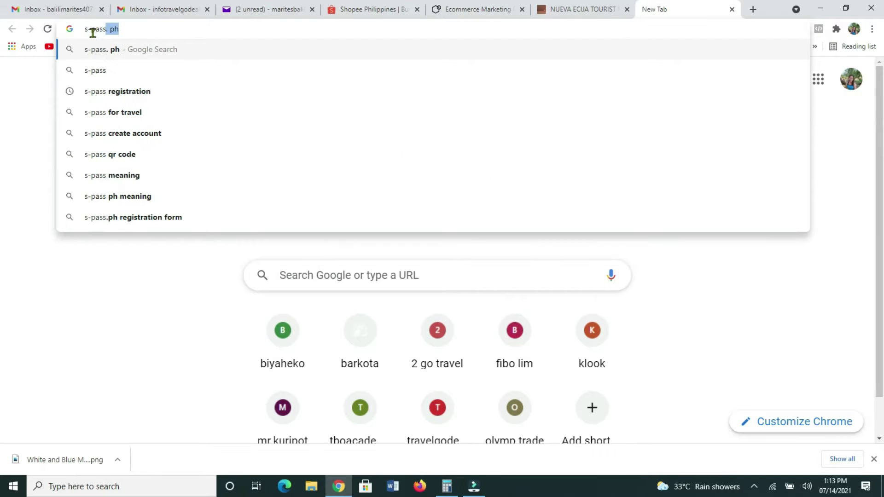
pyautogui.press('Return')
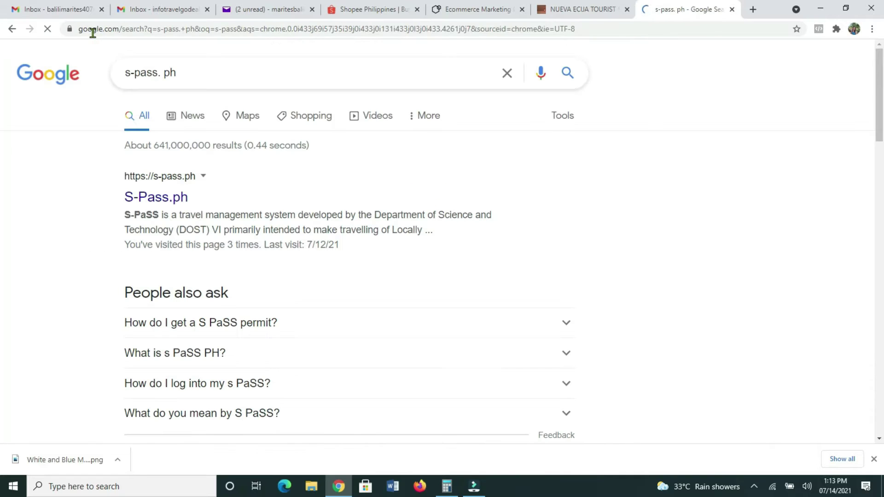
pyautogui.click(148, 183)
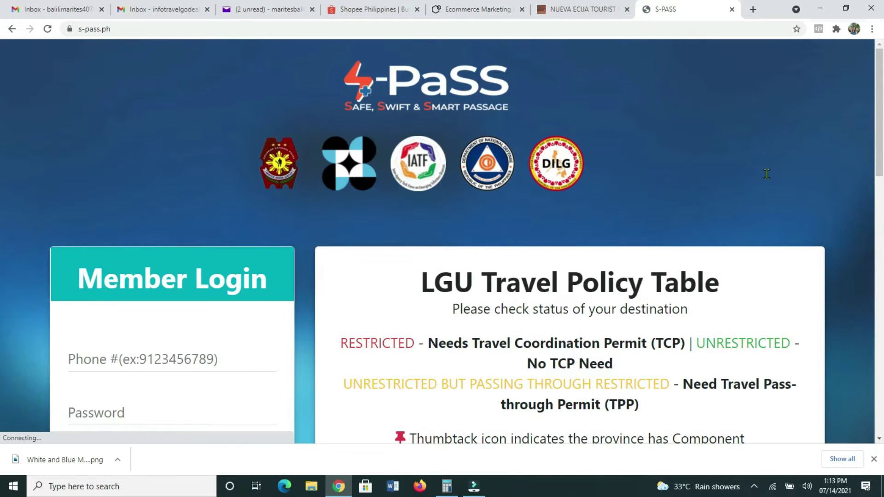
pyautogui.scroll(-2, 759, 165)
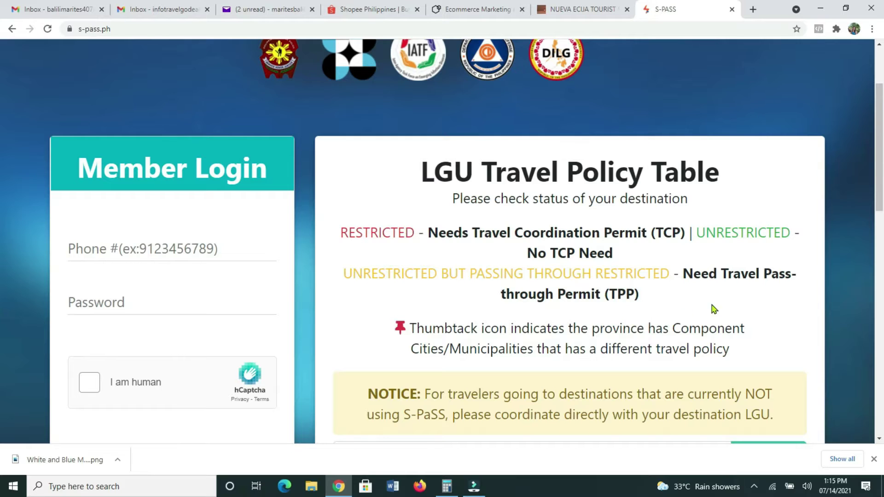
pyautogui.scroll(-3, 725, 307)
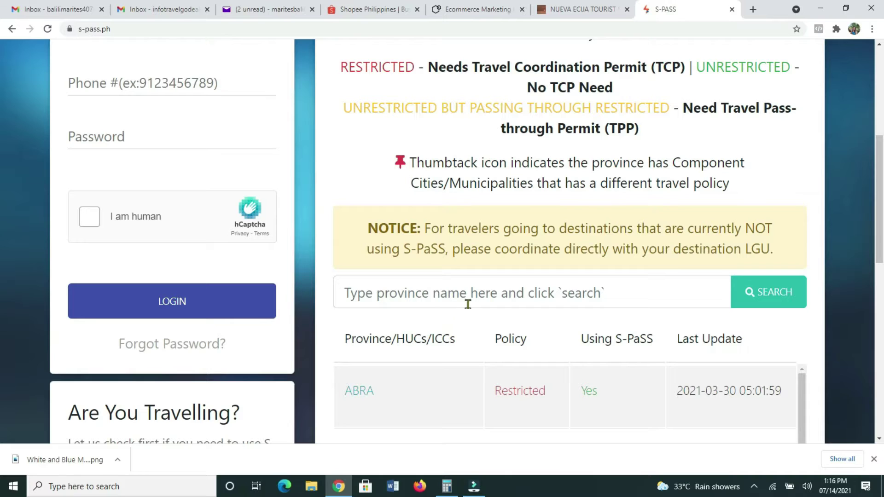
# - Search the travel policy table for zamboanga del norte and review its Restricted, non-S-PaSS status
pyautogui.click(525, 293)
pyautogui.write('zamc')
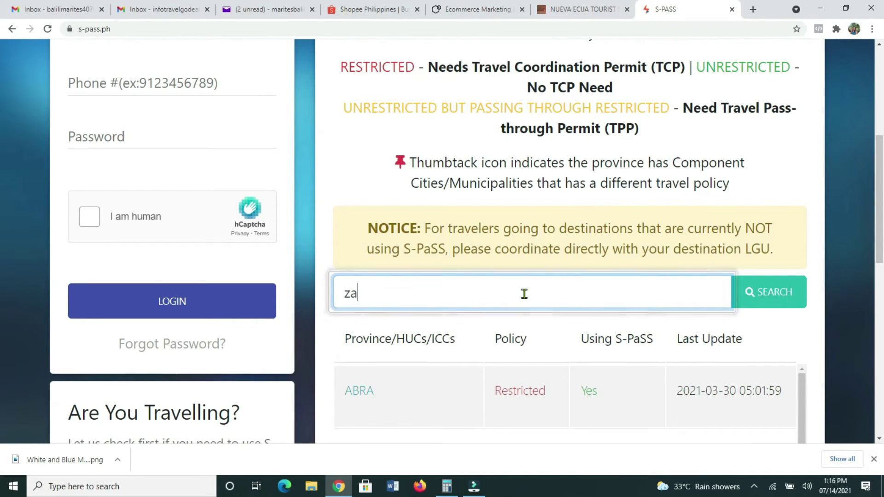
pyautogui.press('BackSpace')
pyautogui.write('boang')
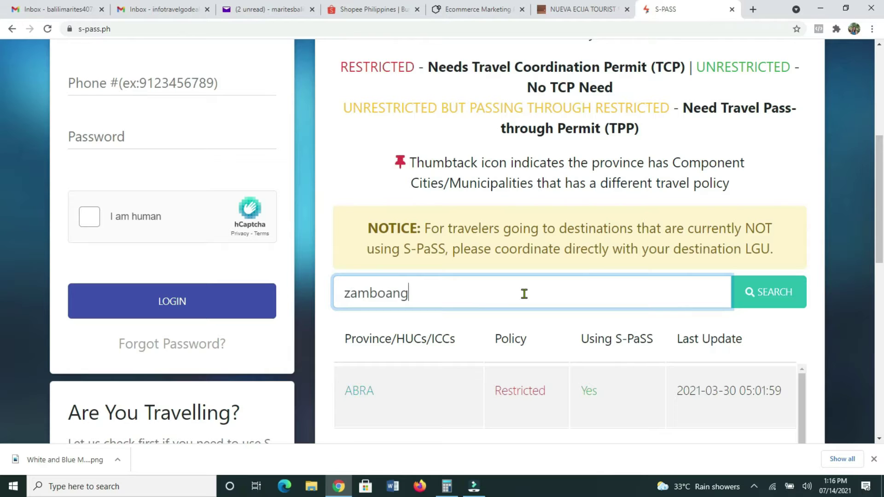
pyautogui.write('a del norte')
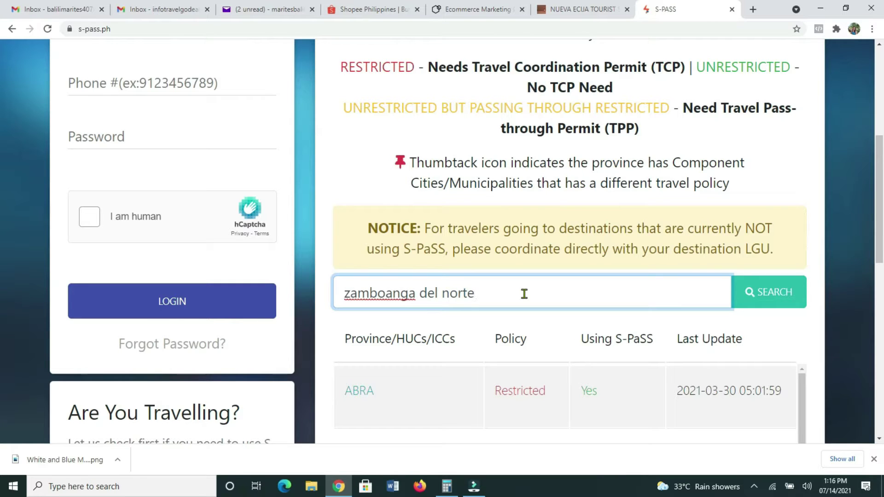
pyautogui.click(756, 293)
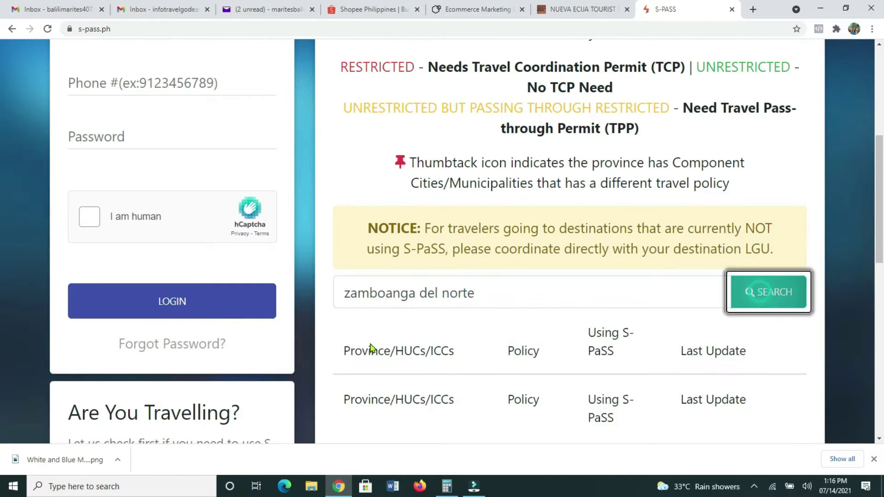
pyautogui.scroll(-2, 673, 289)
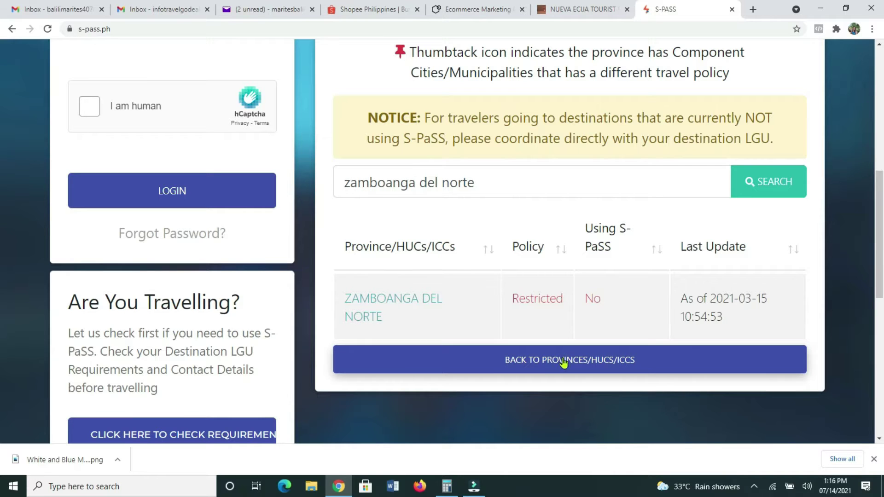
pyautogui.scroll(-1, 150, 329)
pyautogui.scroll(5, 150, 329)
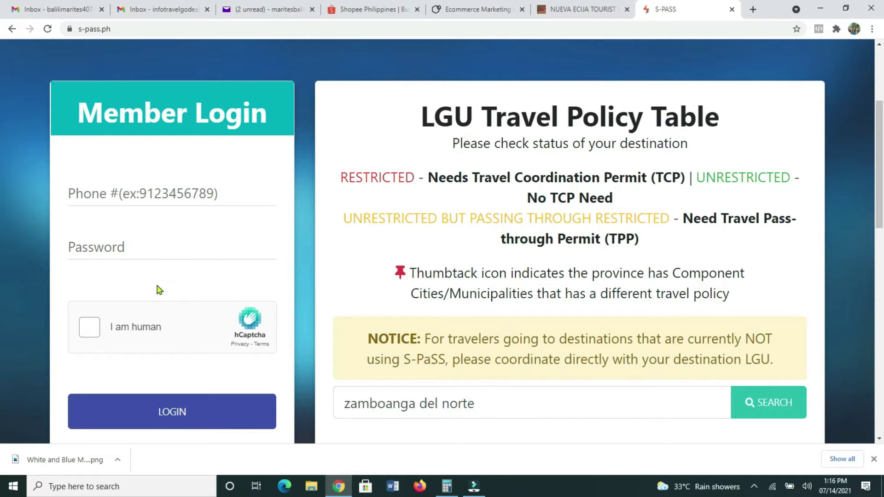
pyautogui.scroll(-5, 197, 346)
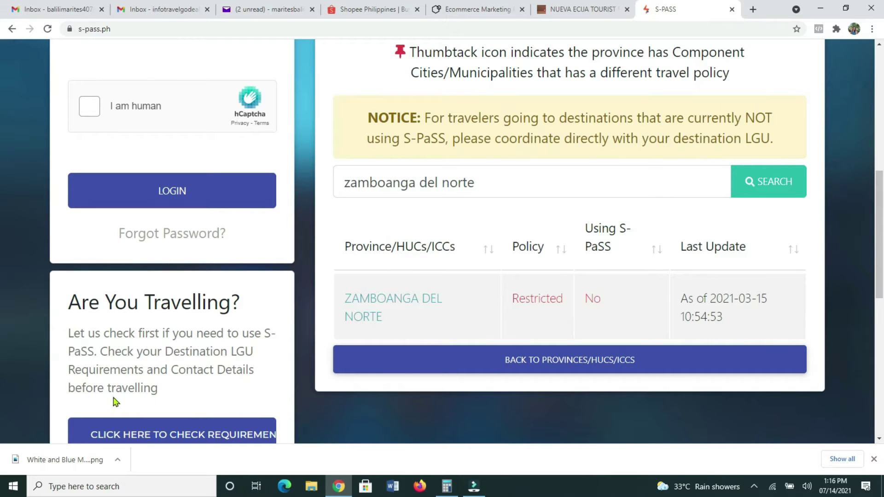
pyautogui.scroll(-2, 239, 395)
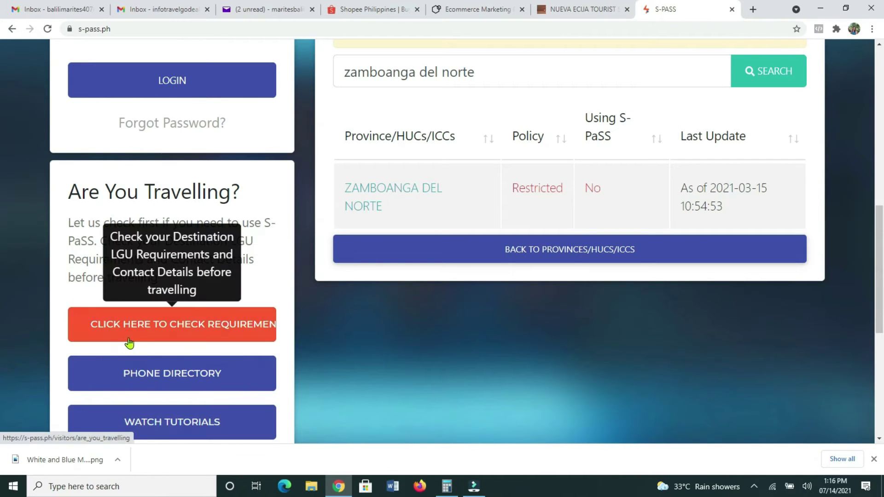
# - Open the travel requirements questionnaire and answer NO to the APOR question
pyautogui.click(171, 339)
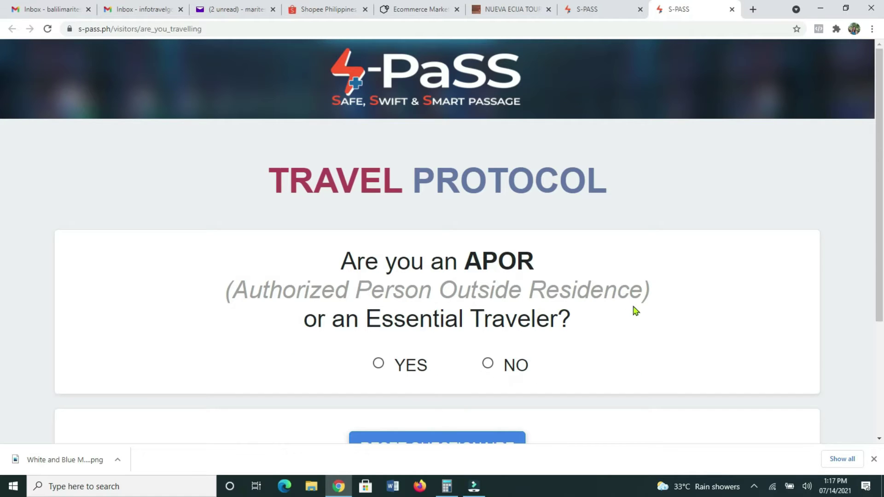
pyautogui.scroll(-1, 639, 320)
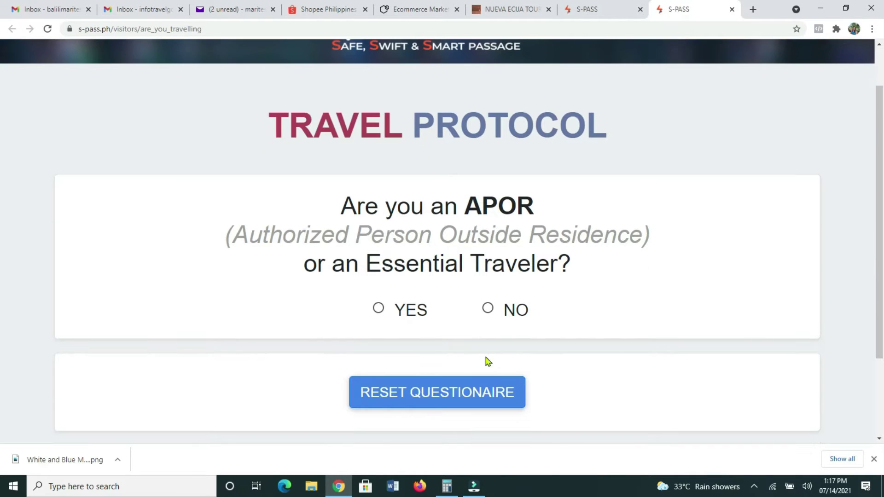
pyautogui.click(489, 310)
pyautogui.scroll(-2, 594, 326)
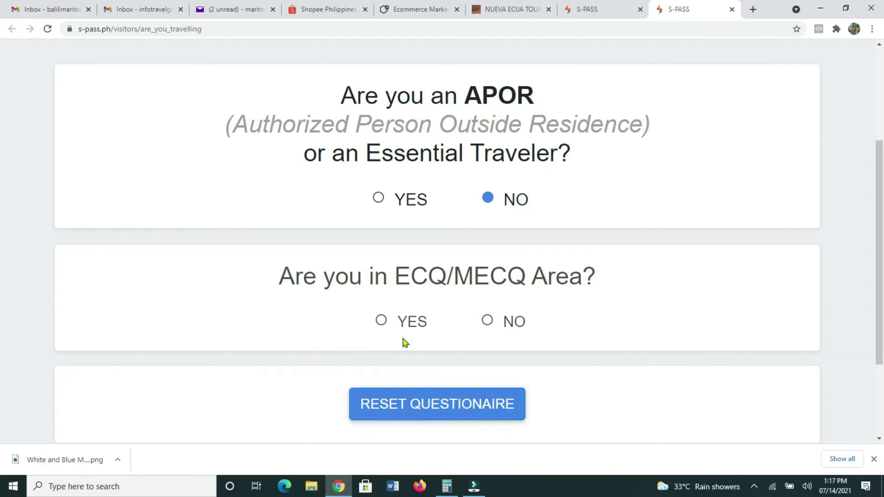
# - Answer NO to the ECQ/MECQ question, correcting an initial YES
pyautogui.click(381, 321)
pyautogui.scroll(-2, 651, 322)
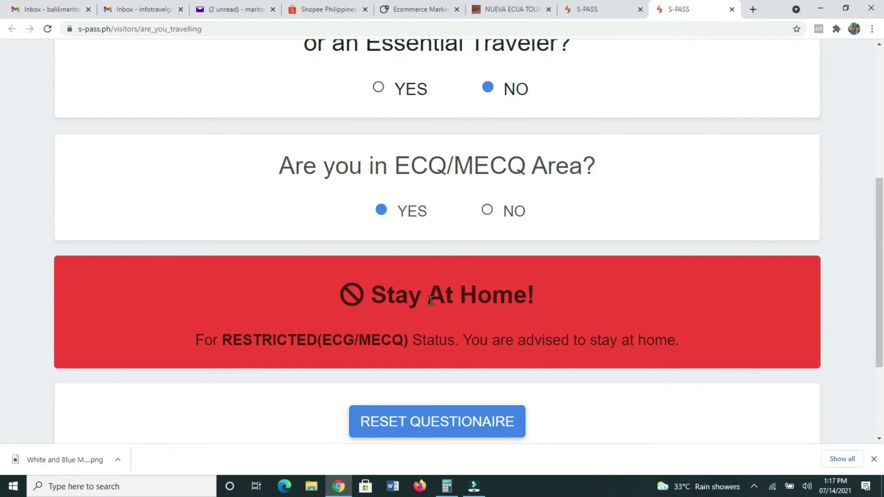
pyautogui.scroll(2, 480, 302)
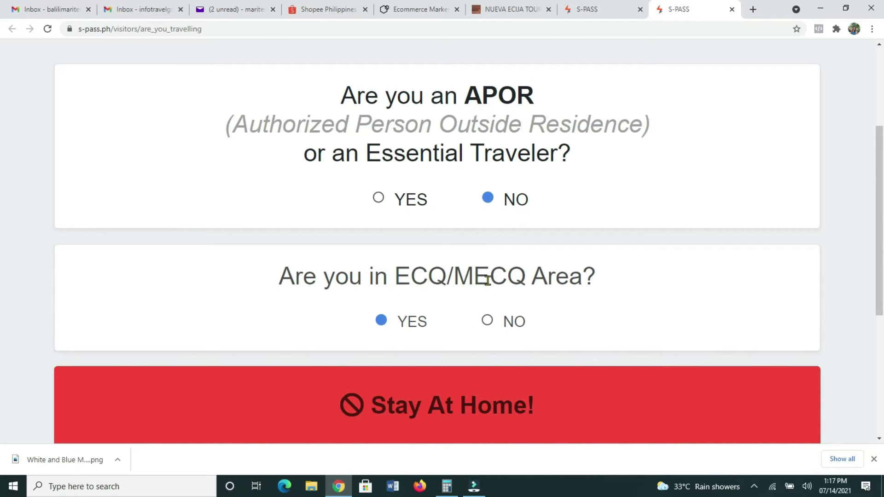
pyautogui.click(487, 321)
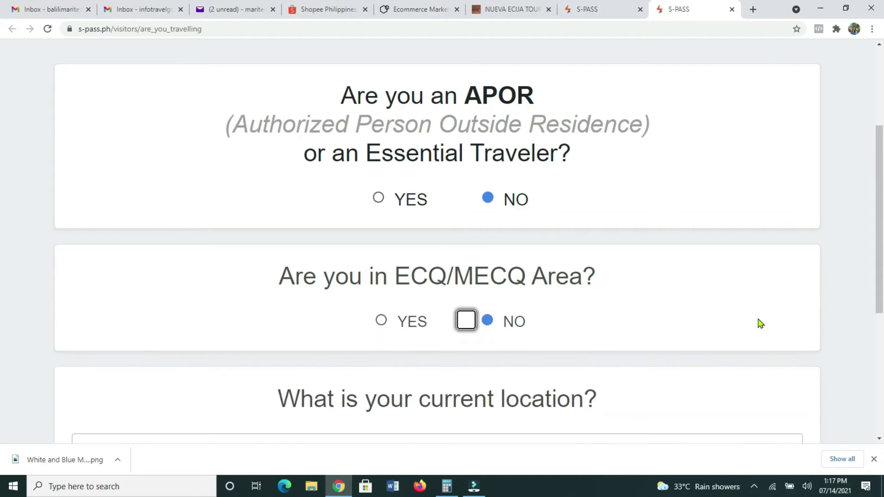
pyautogui.scroll(-2, 718, 331)
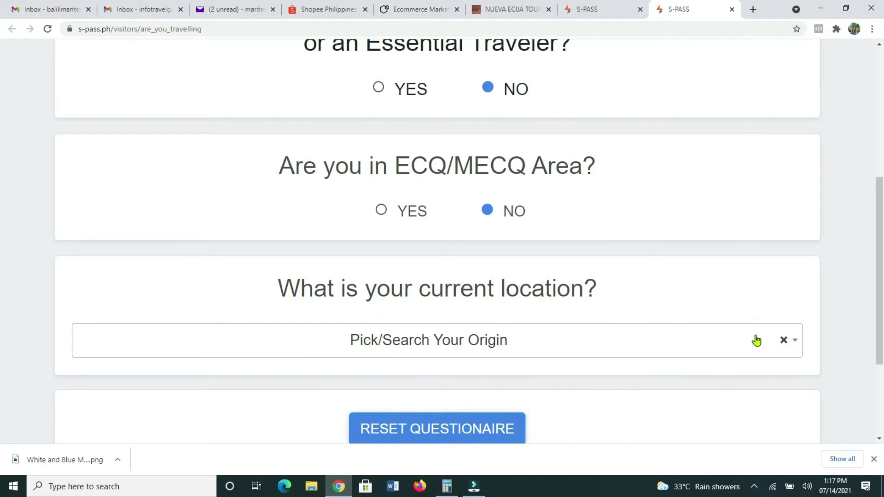
pyautogui.scroll(-2, 621, 367)
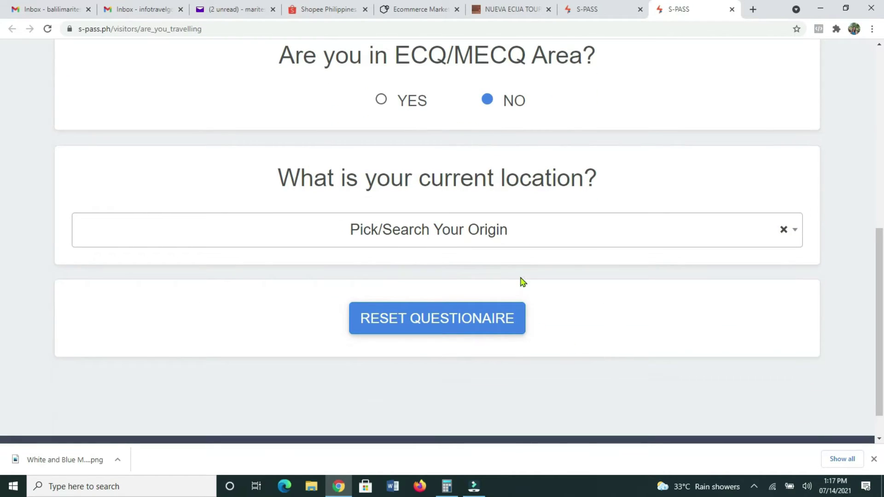
# - Set origin to ZAMBOANGA DEL NORTE - DIPOLOG CITY and destination to CITY OF MANILA
pyautogui.click(502, 232)
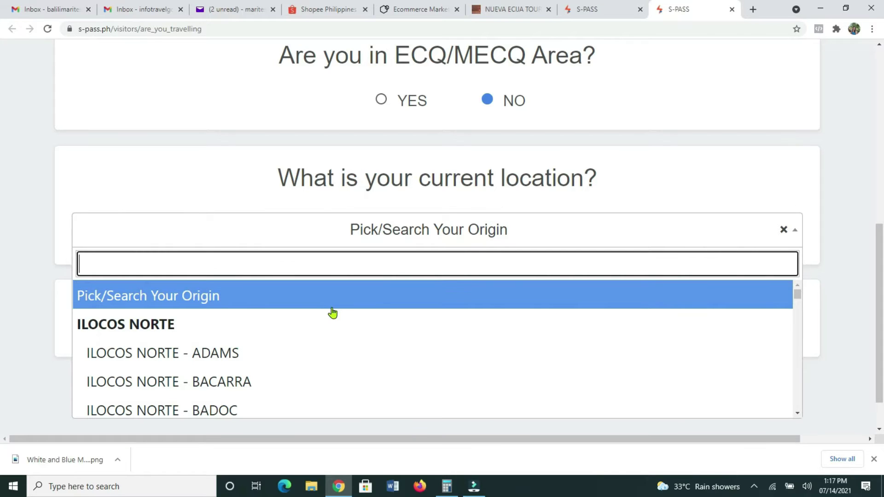
pyautogui.write('dipolog')
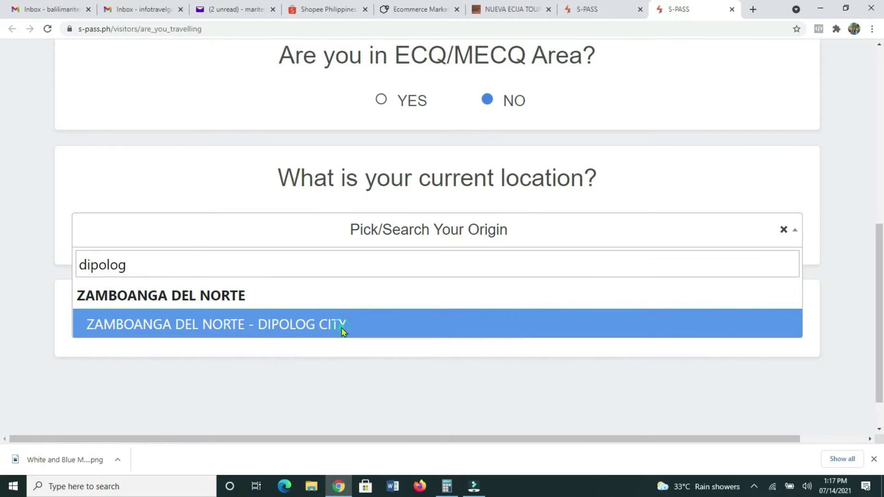
pyautogui.click(341, 329)
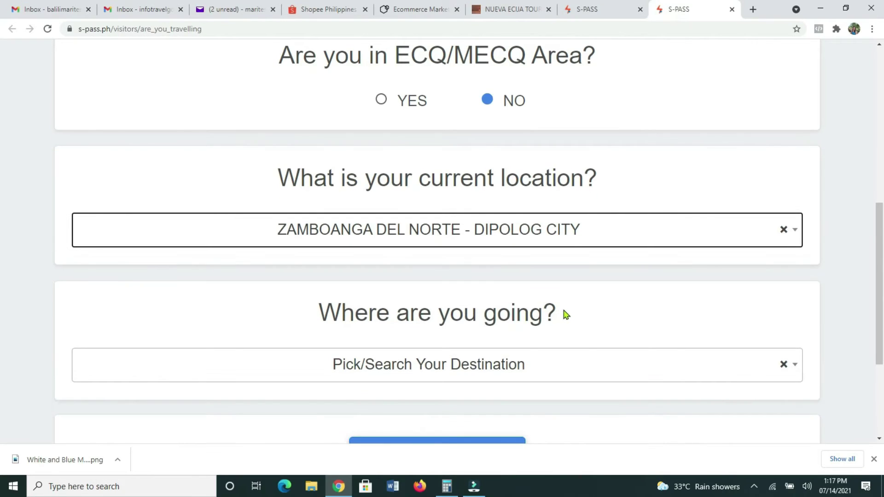
pyautogui.click(494, 376)
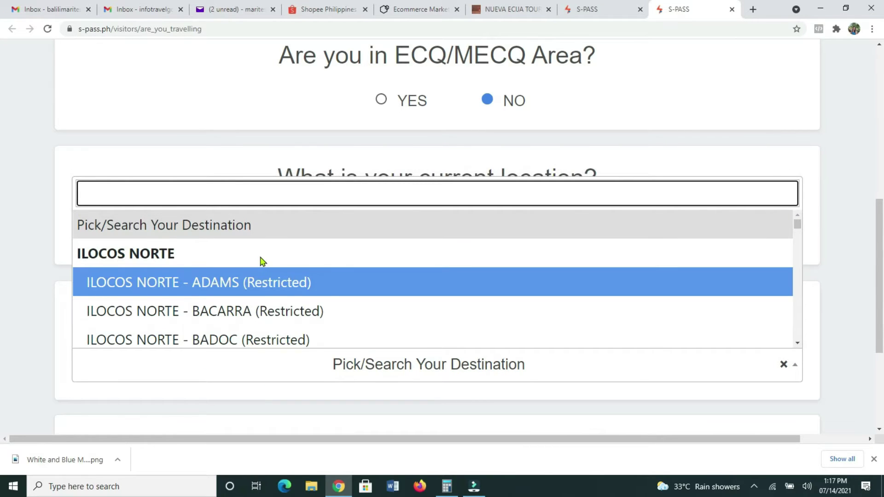
pyautogui.write('manila')
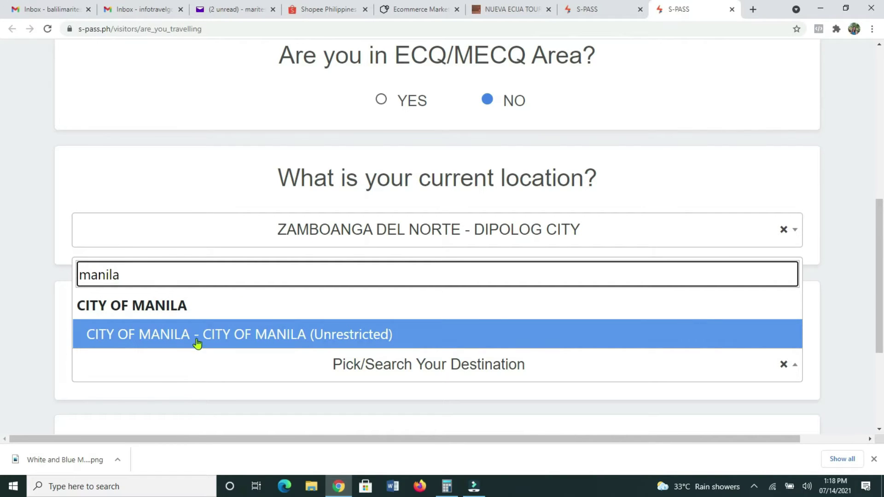
pyautogui.click(336, 340)
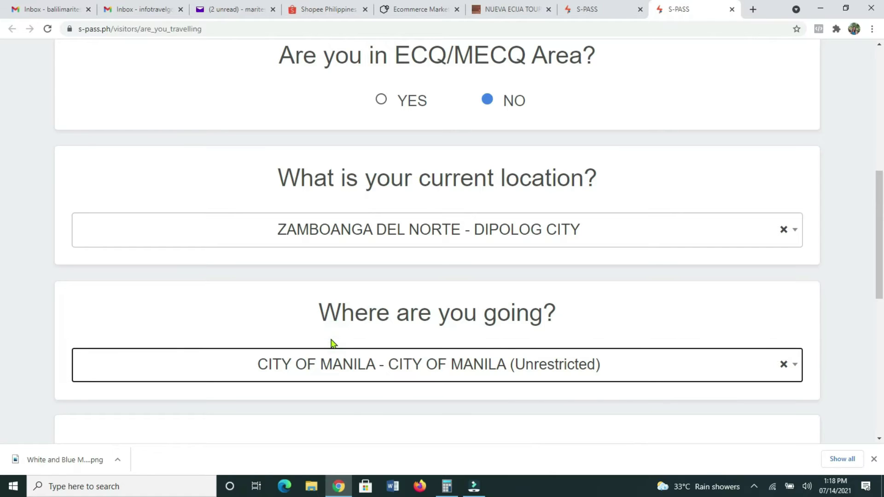
pyautogui.scroll(-2, 509, 335)
pyautogui.scroll(-2, 509, 335)
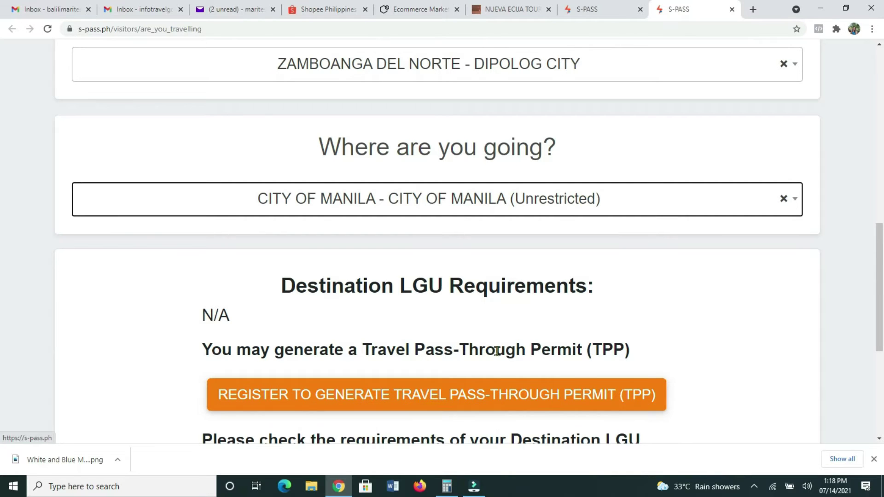
pyautogui.scroll(-2, 415, 381)
pyautogui.scroll(-2, 415, 381)
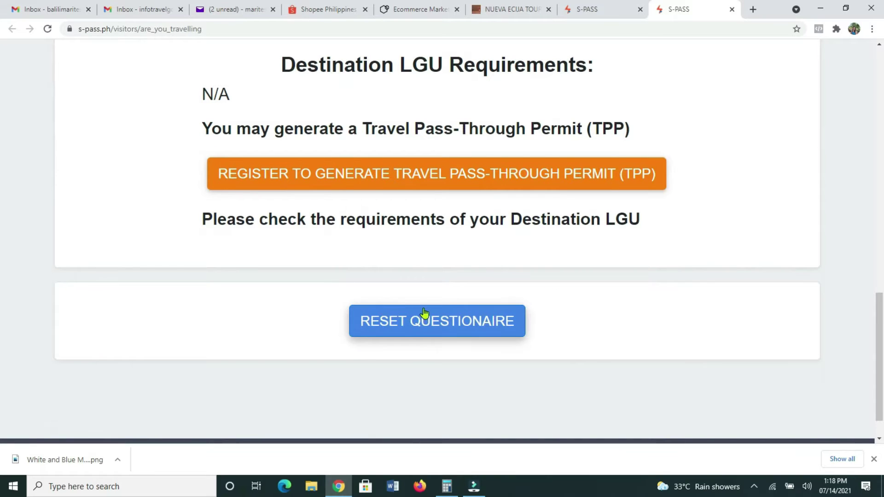
pyautogui.scroll(1, 424, 304)
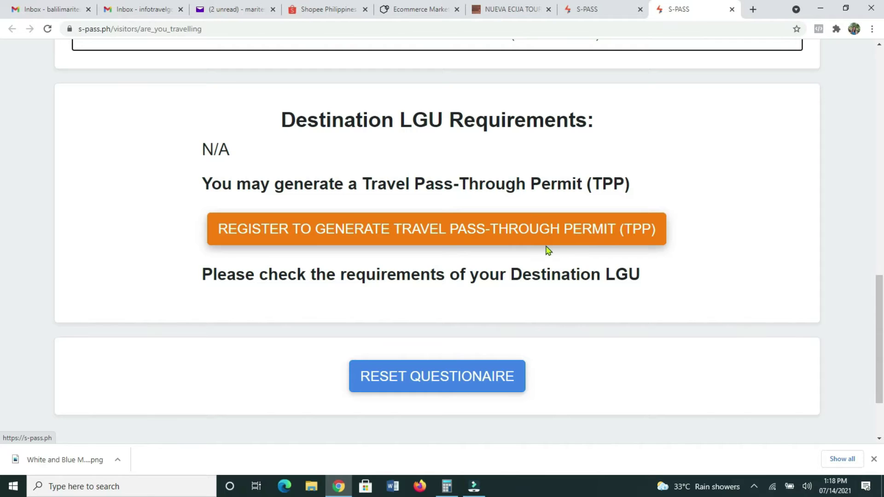
pyautogui.scroll(10, 548, 247)
pyautogui.scroll(5, 544, 258)
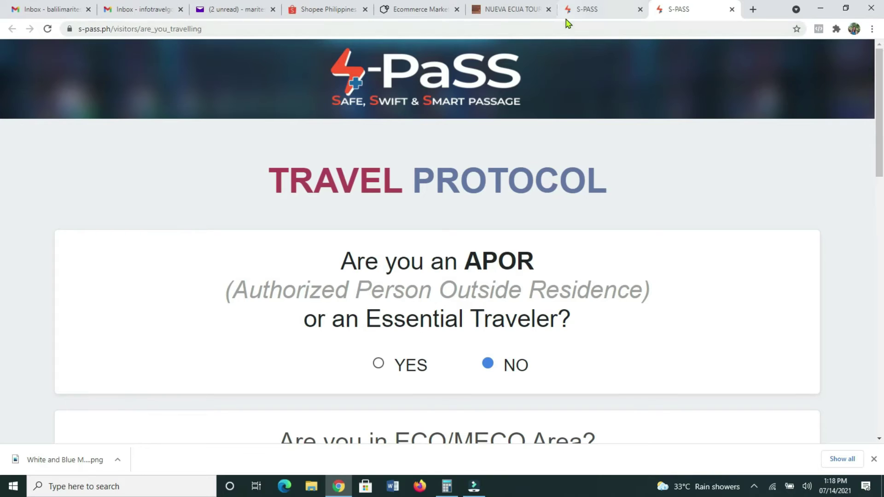
# - Open the LGU contact numbers directory and try a labason search sorted by City/Municipality
pyautogui.click(584, 14)
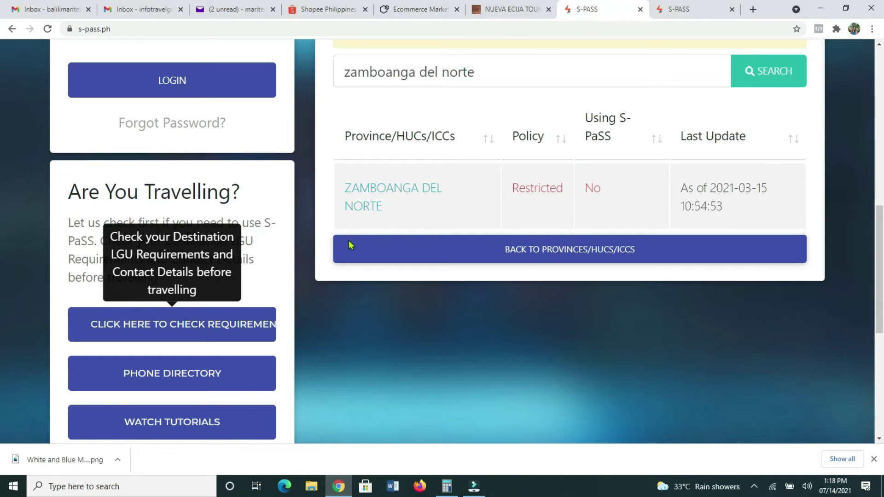
pyautogui.scroll(-1, 357, 377)
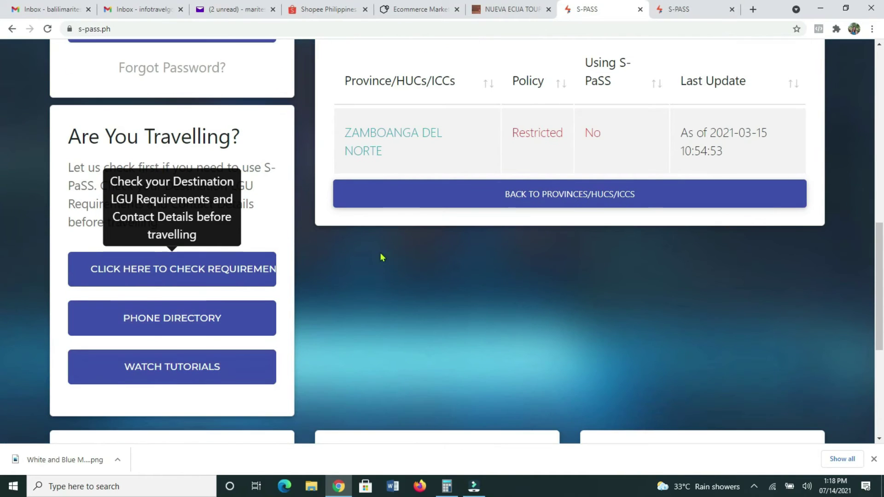
pyautogui.click(202, 326)
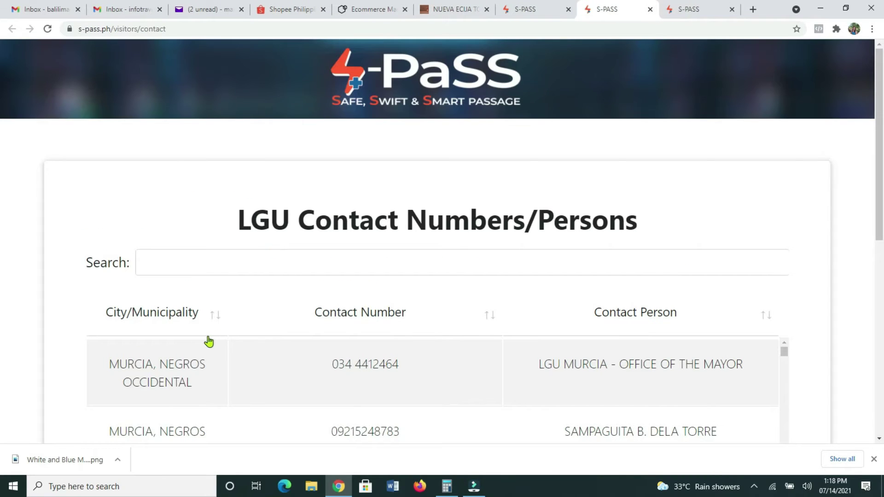
pyautogui.click(146, 263)
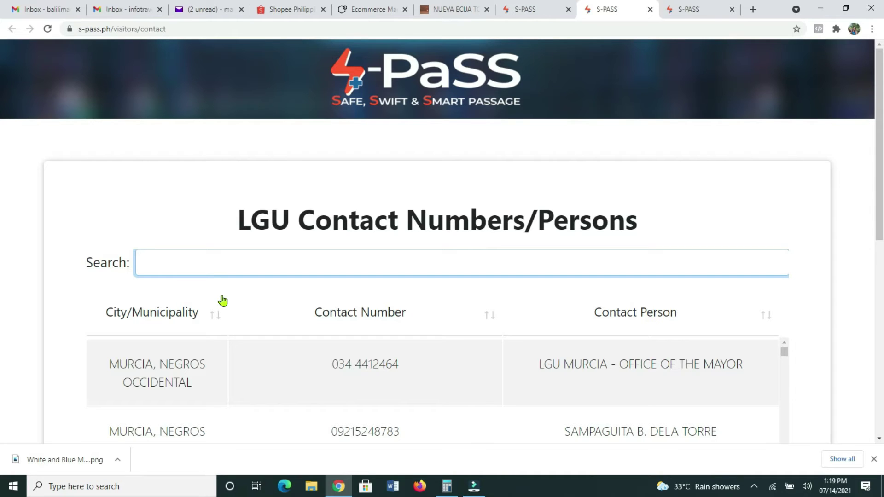
pyautogui.write('labason')
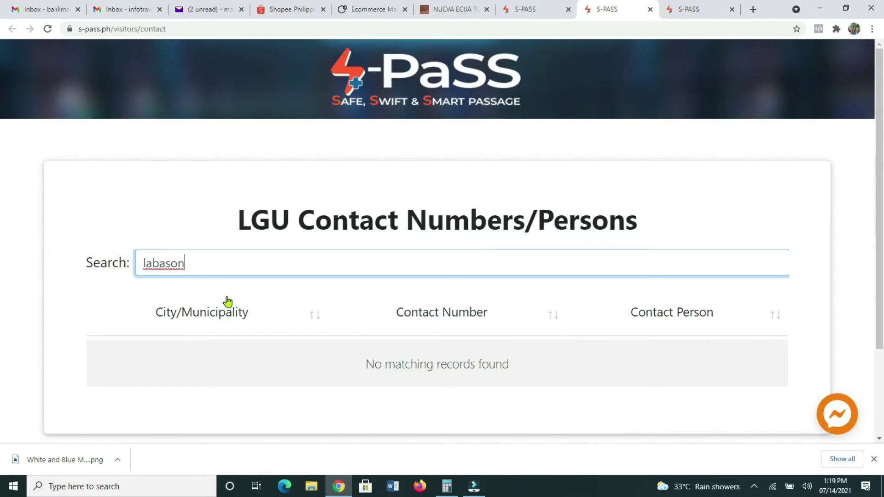
pyautogui.click(227, 317)
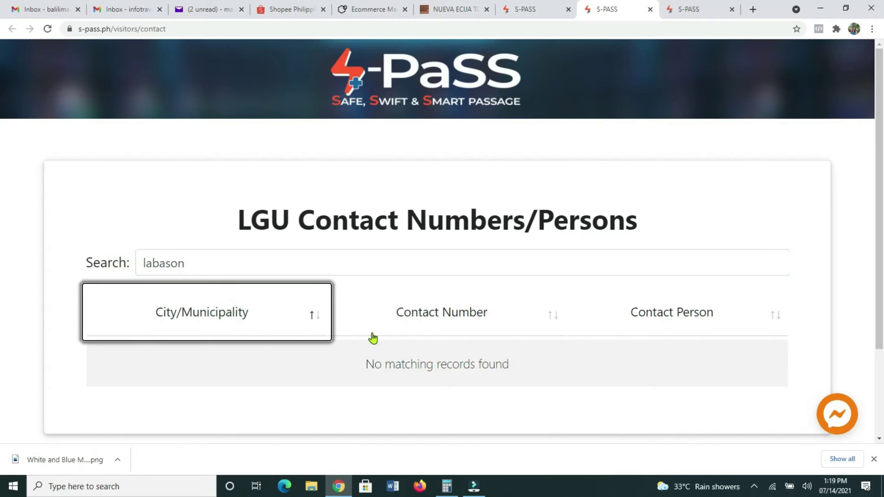
pyautogui.click(225, 262)
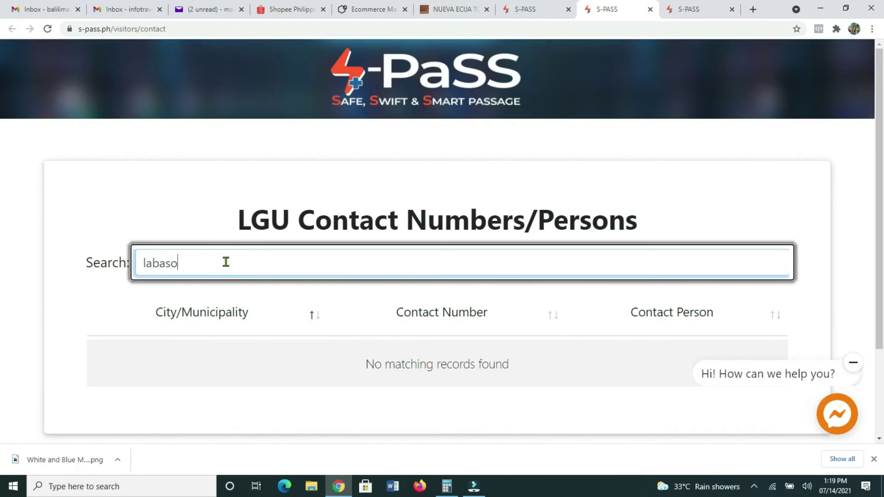
# - Filter the directory to zamboanga del norte and scroll through the listed contacts
pyautogui.press('BackSpace')
pyautogui.press('BackSpace')
pyautogui.press('BackSpace')
pyautogui.press('BackSpace')
pyautogui.press('BackSpace')
pyautogui.press('BackSpace')
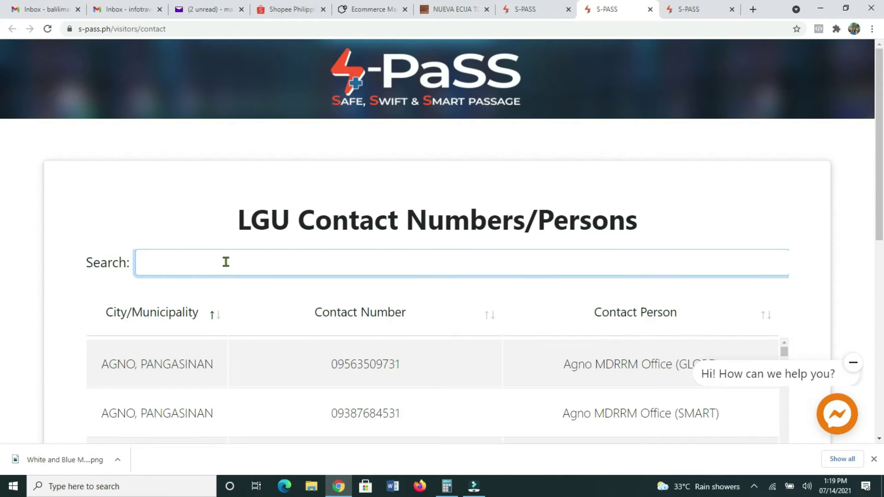
pyautogui.write('zamboa')
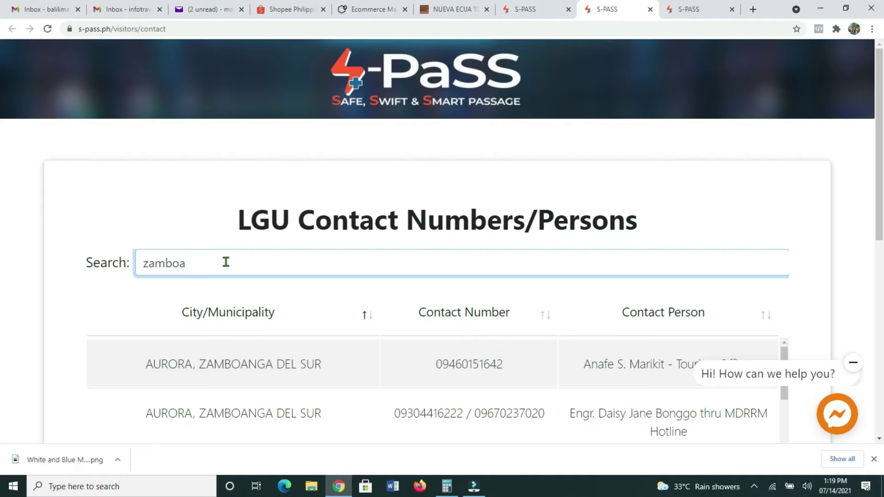
pyautogui.write('nga del norte')
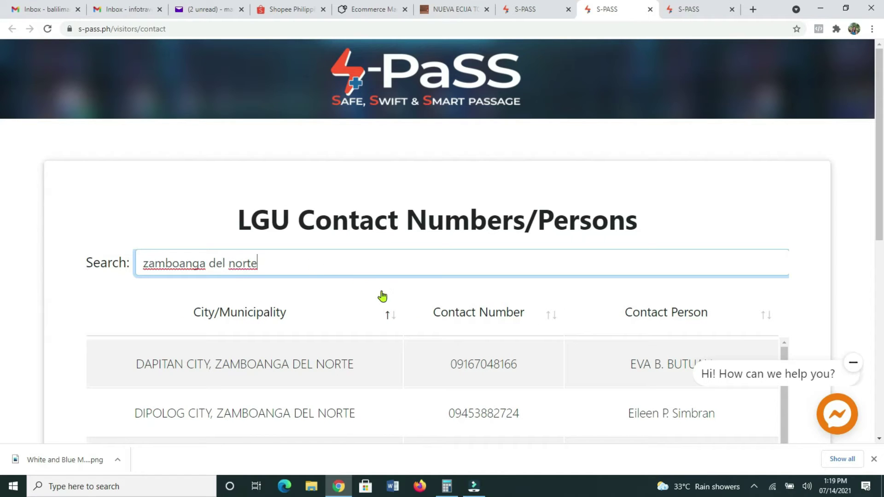
pyautogui.scroll(-5, 395, 379)
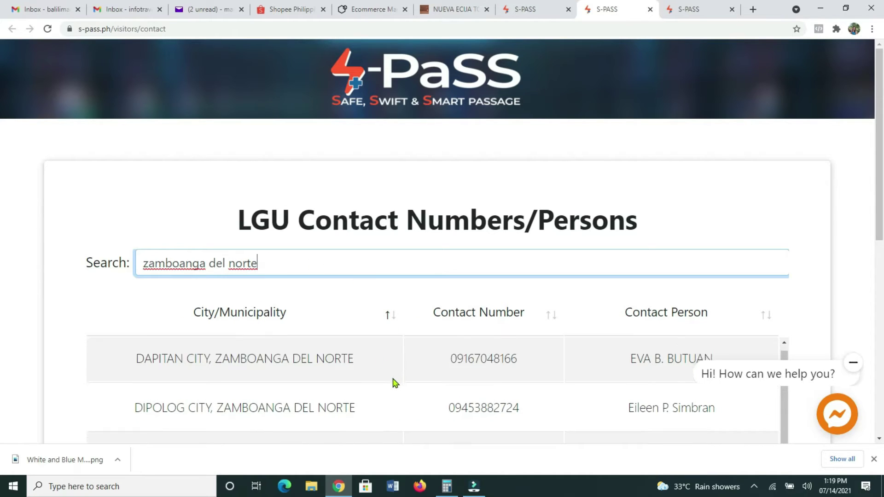
pyautogui.scroll(-2, 686, 374)
pyautogui.scroll(2, 483, 399)
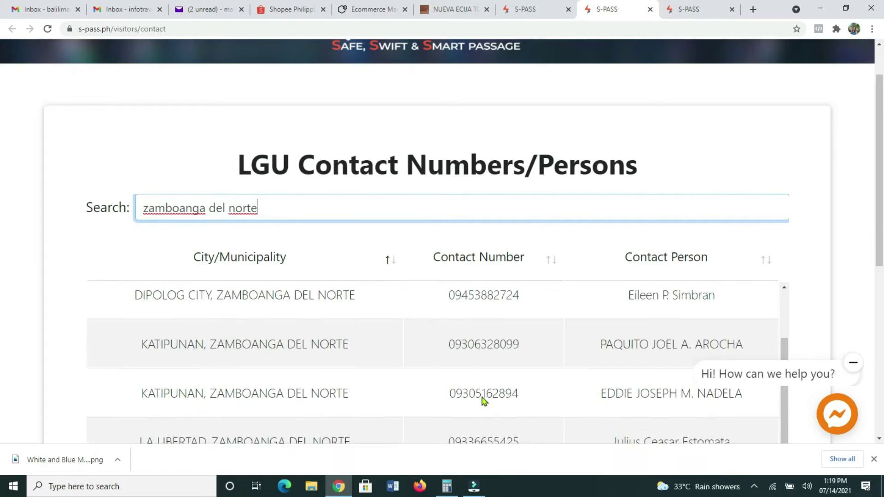
pyautogui.scroll(-2, 401, 398)
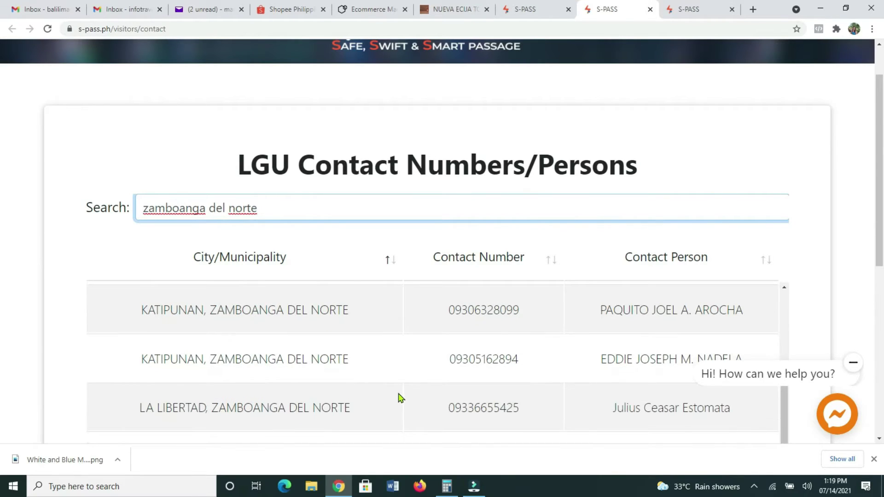
pyautogui.scroll(-6, 401, 398)
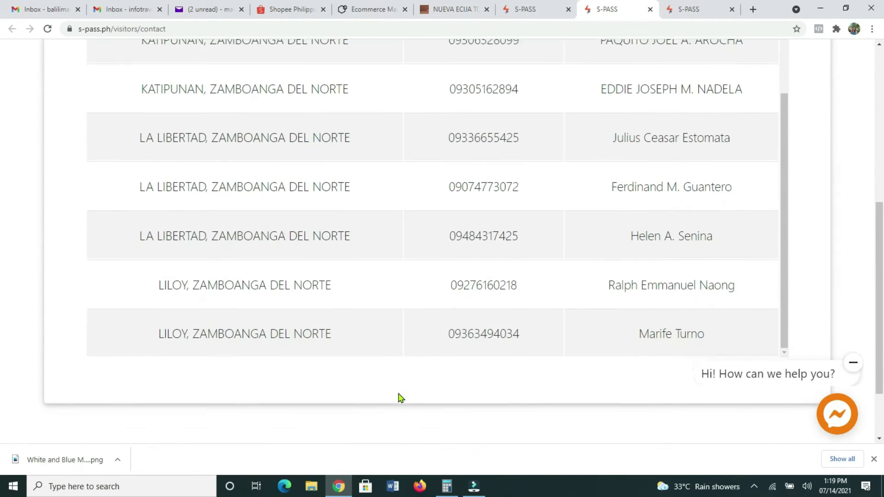
pyautogui.scroll(-1, 419, 313)
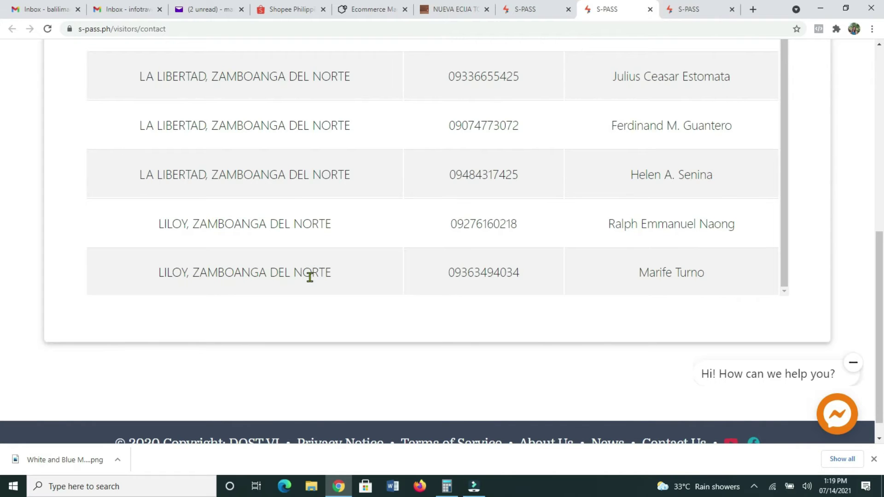
pyautogui.scroll(8, 298, 154)
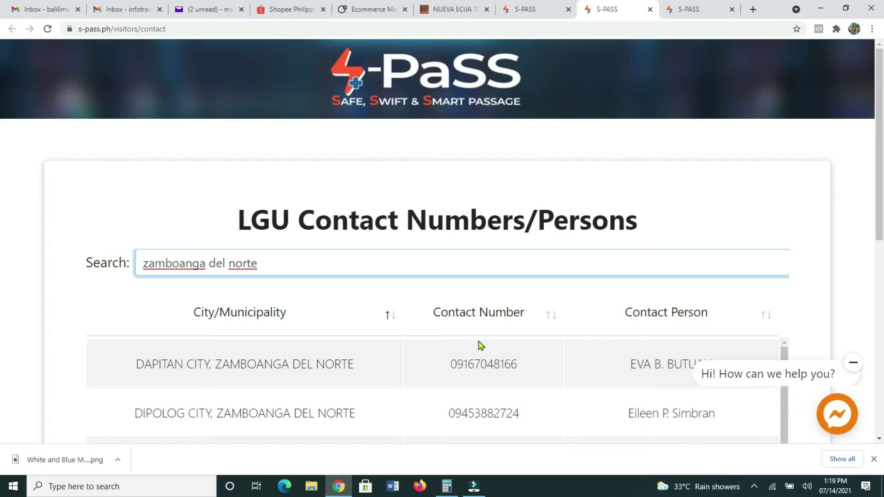
pyautogui.scroll(-3, 529, 336)
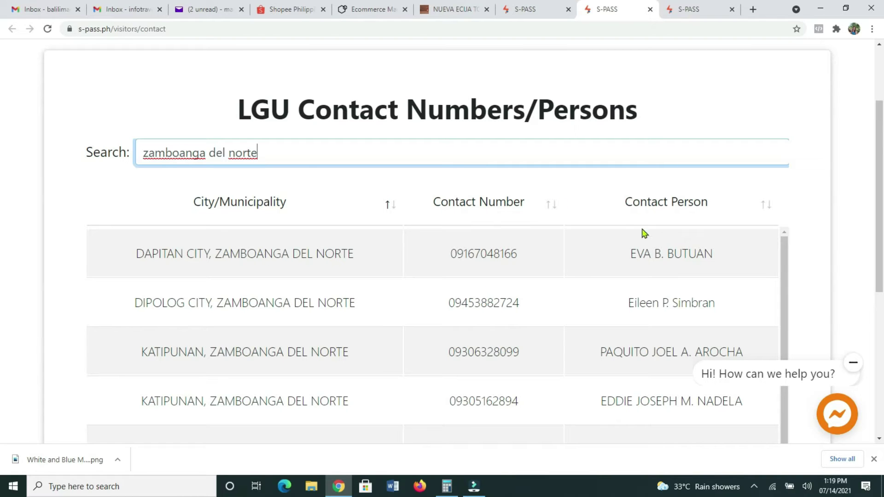
pyautogui.scroll(-2, 638, 237)
pyautogui.scroll(-6, 607, 253)
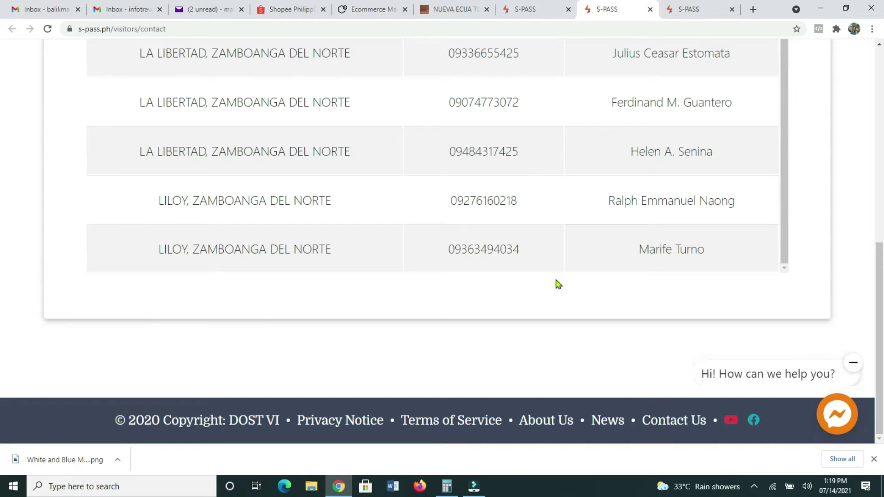
pyautogui.scroll(3, 357, 243)
pyautogui.scroll(10, 307, 243)
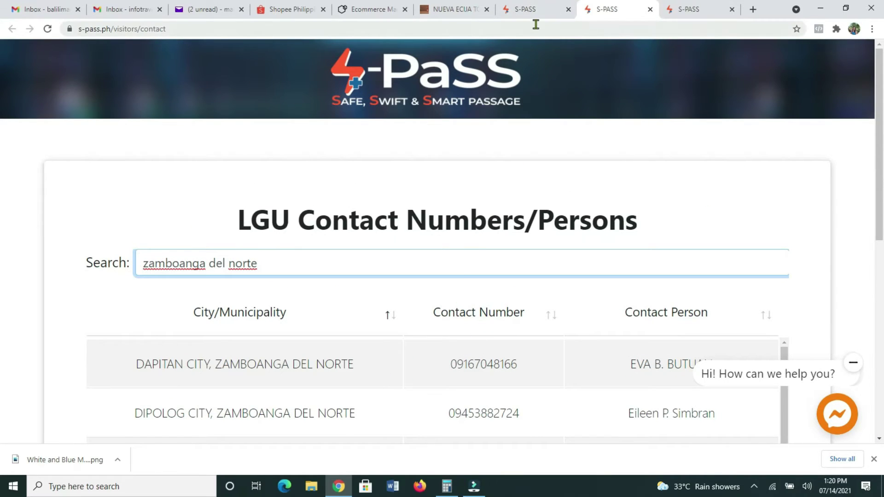
# - Close the contact directory and duplicate S-PaSS tab, then scroll home to Create an Account
pyautogui.click(536, 10)
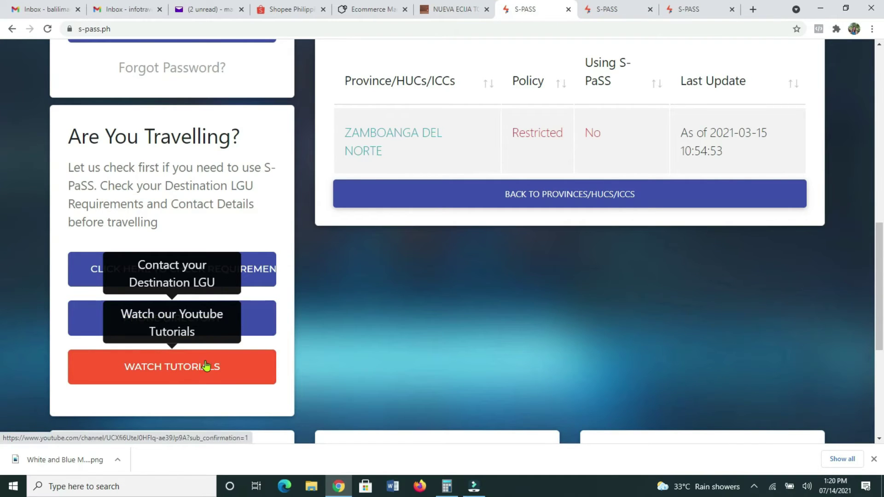
pyautogui.scroll(-4, 247, 367)
pyautogui.scroll(1, 385, 321)
pyautogui.scroll(3, 386, 321)
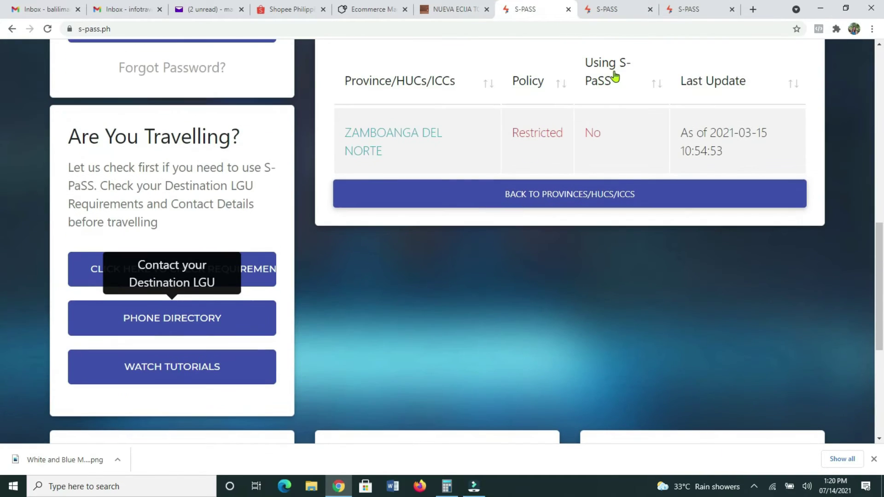
pyautogui.click(615, 9)
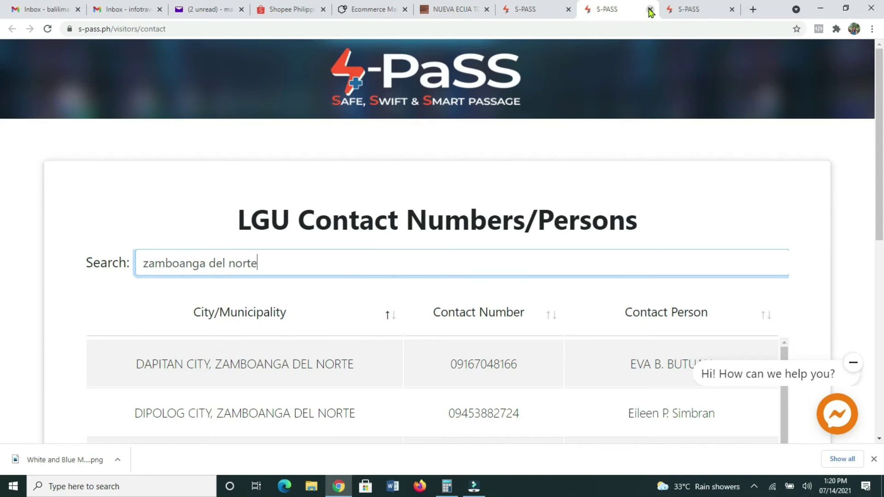
pyautogui.click(649, 9)
pyautogui.click(649, 9)
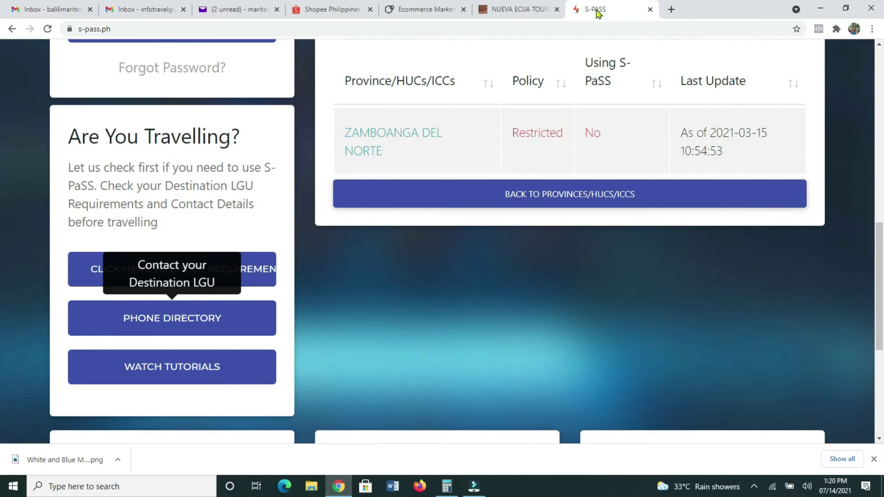
pyautogui.scroll(-3, 116, 359)
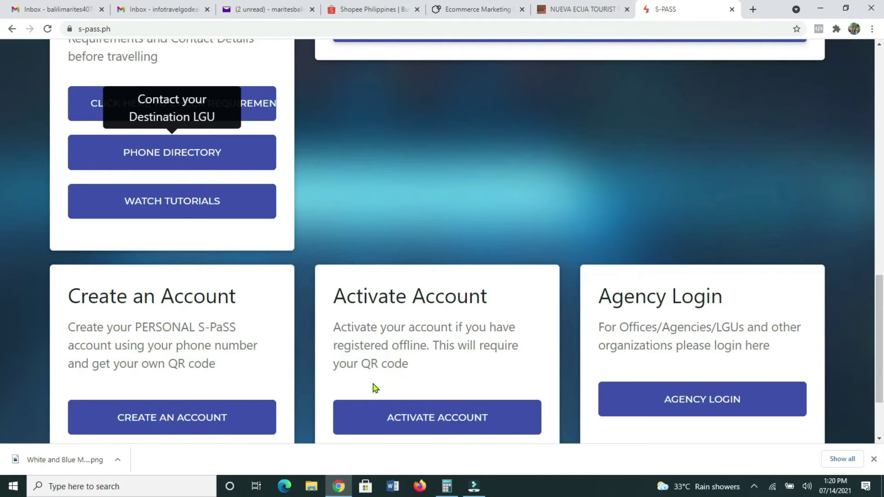
pyautogui.scroll(-1, 214, 393)
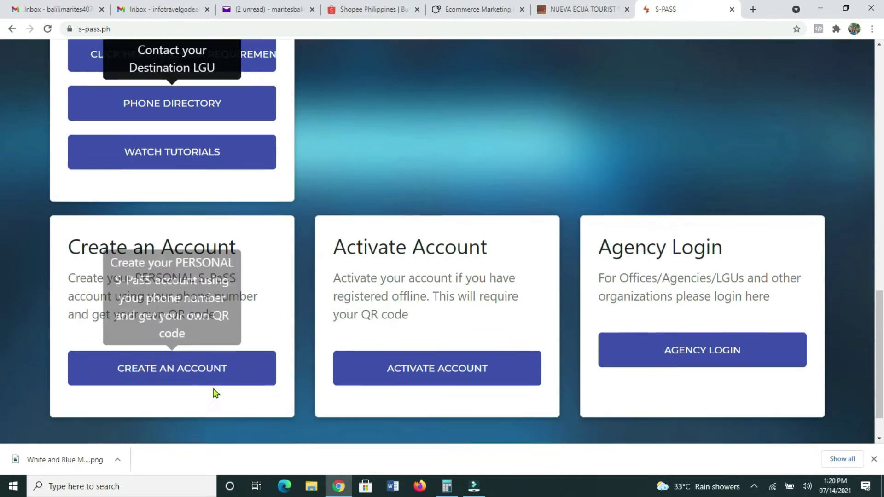
# - Start a new account, enter the mobile number in both phone fields, and continue
pyautogui.click(192, 367)
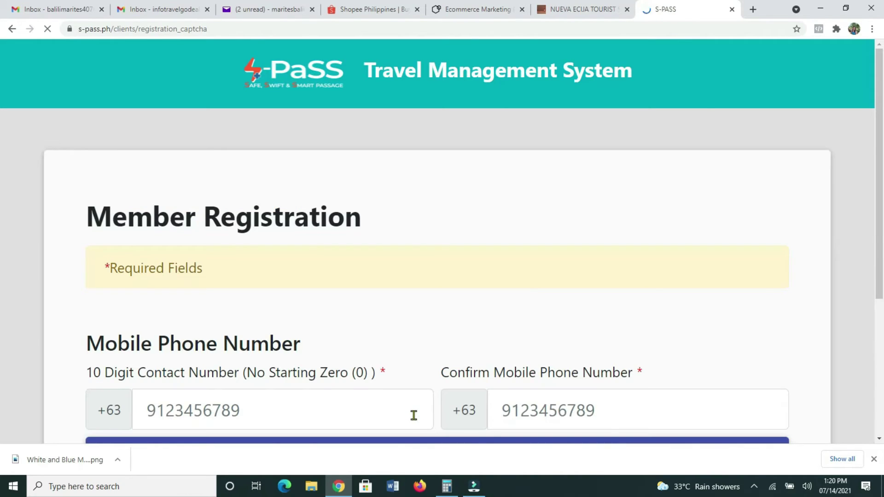
pyautogui.scroll(-3, 380, 257)
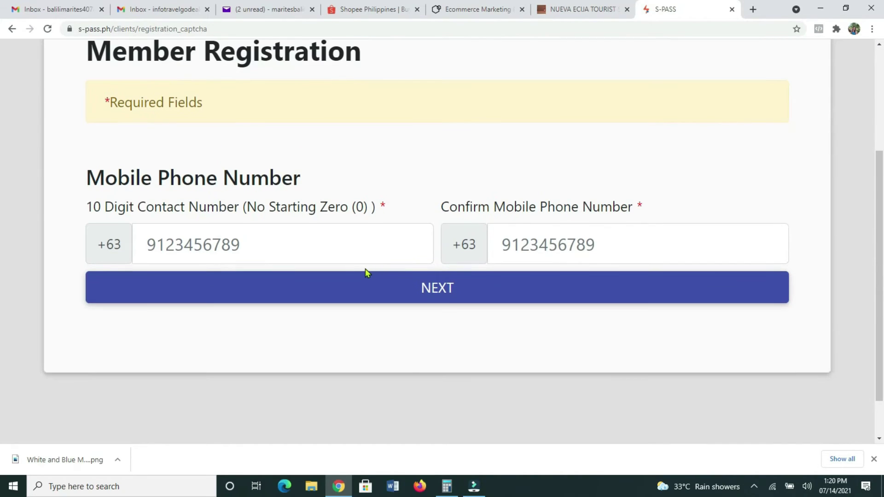
pyautogui.click(263, 243)
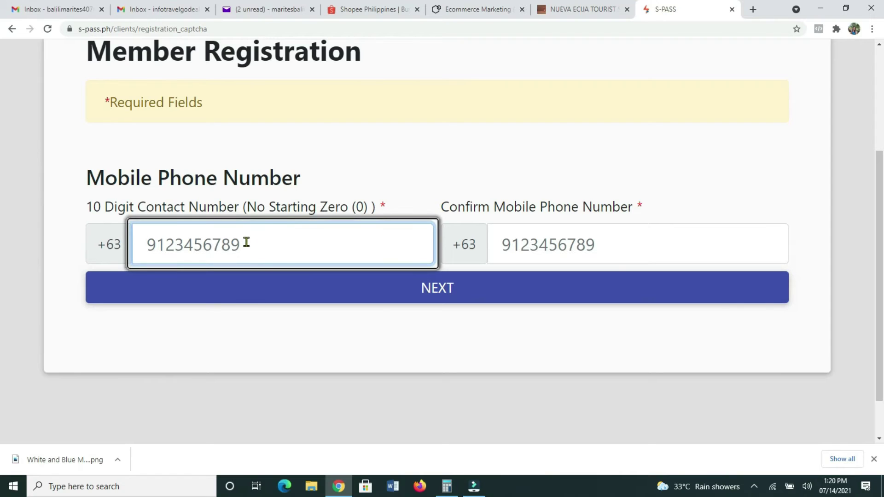
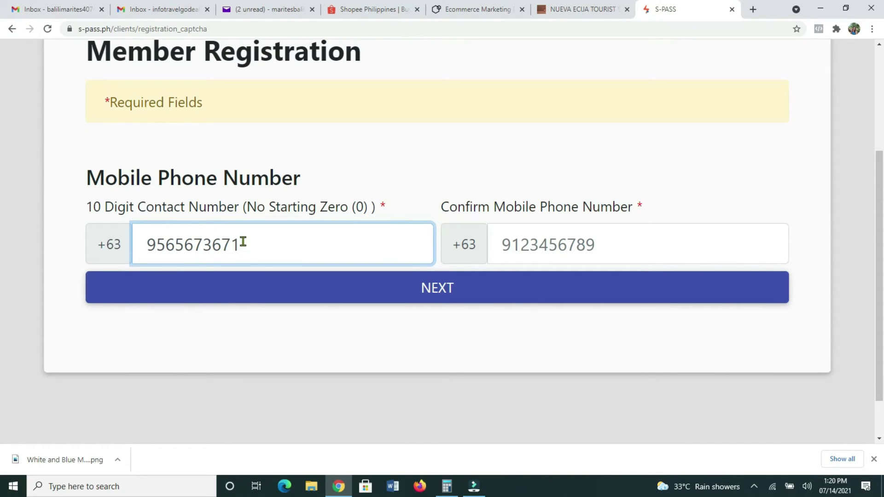
pyautogui.click(611, 245)
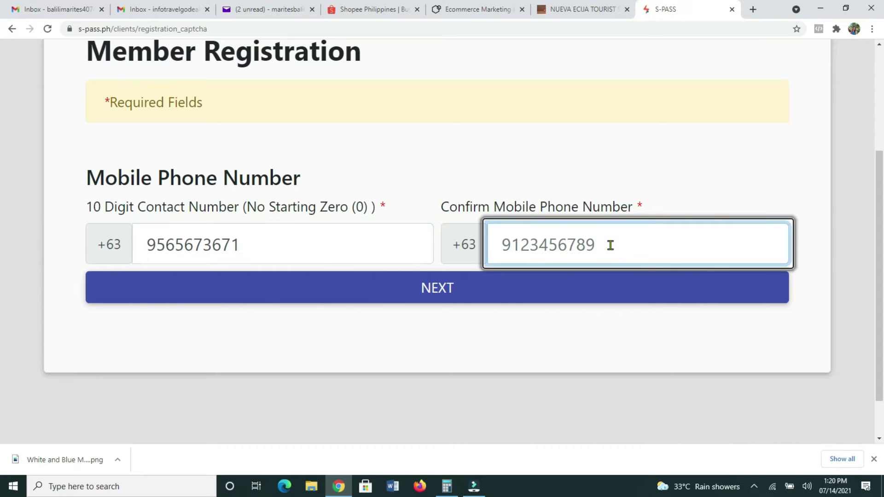
pyautogui.click(545, 299)
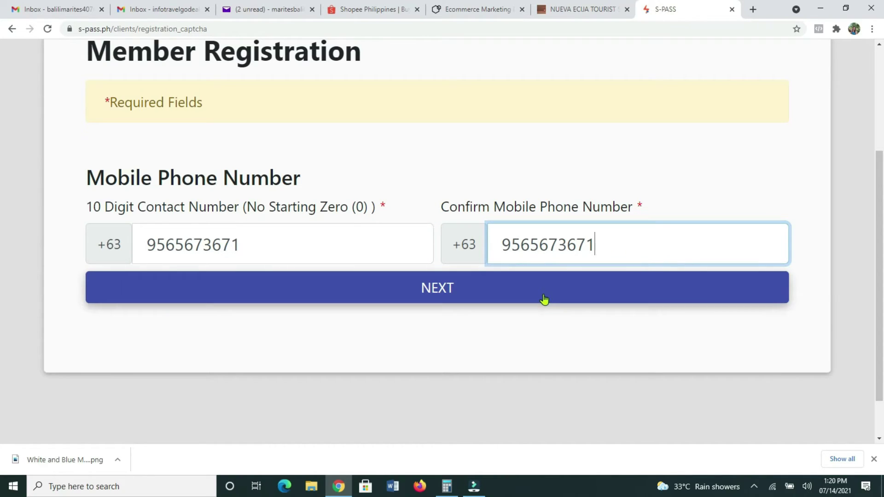
pyautogui.scroll(-2, 386, 343)
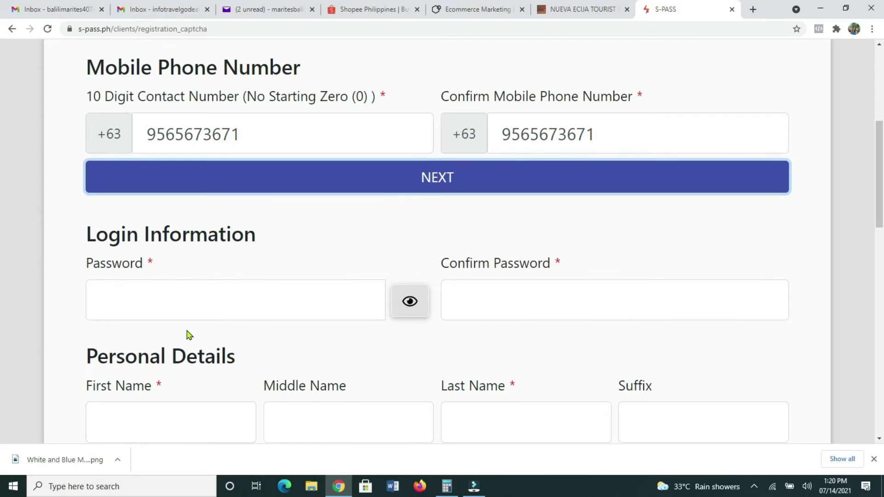
# - Enter the account password and retype it in Confirm Password
pyautogui.click(172, 305)
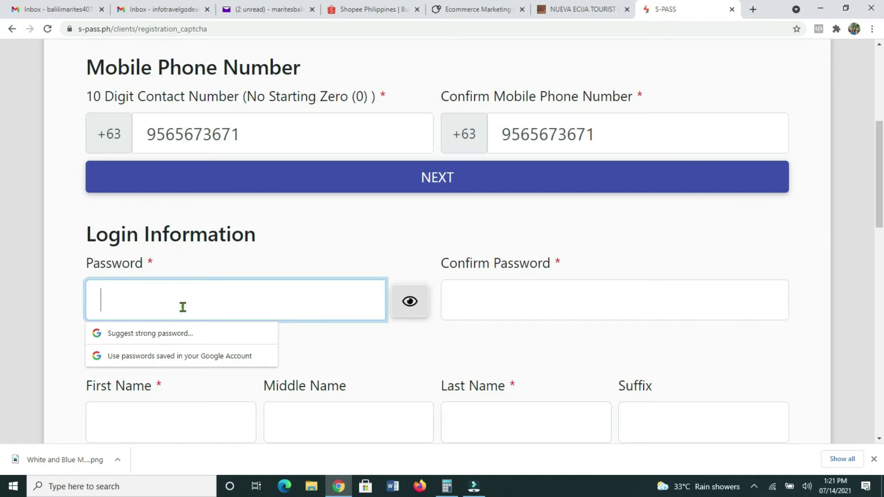
pyautogui.write('•••')
pyautogui.press('BackSpace')
pyautogui.press('BackSpace')
pyautogui.press('BackSpace')
pyautogui.write('•••••')
pyautogui.click(473, 304)
pyautogui.write('•••••••••')
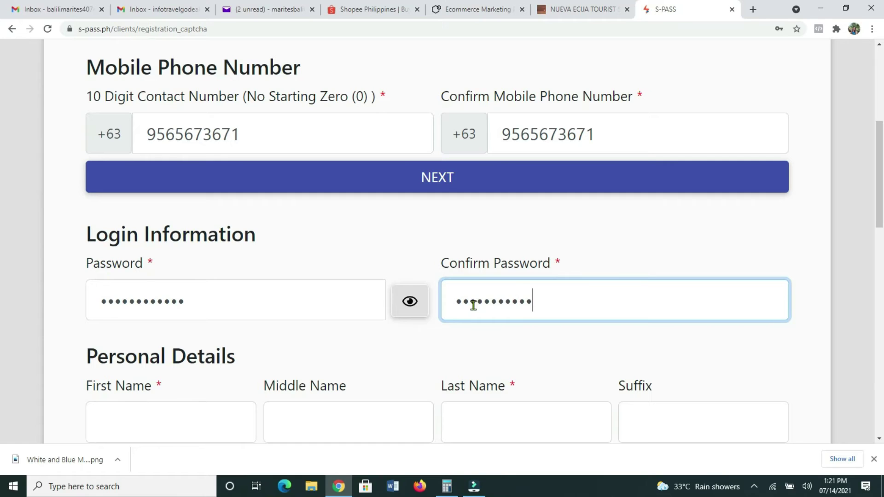
pyautogui.scroll(-3, 474, 306)
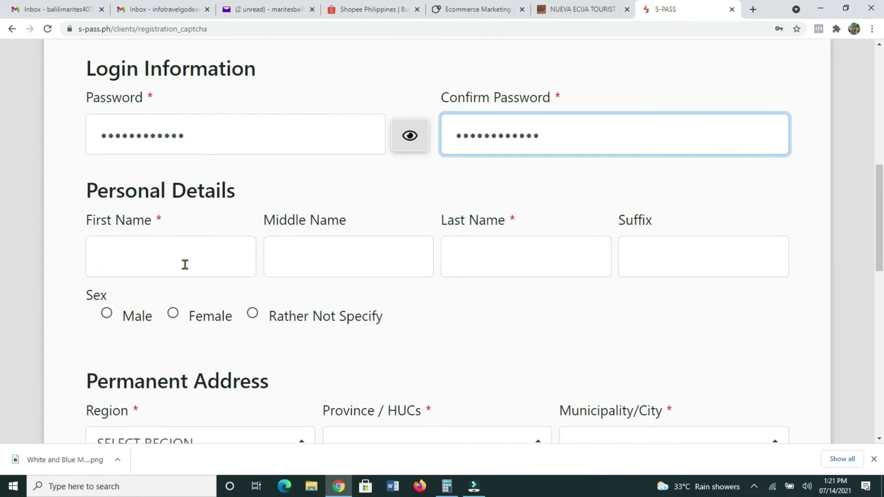
# - Fill in the applicant's first, middle and last names
pyautogui.click(162, 264)
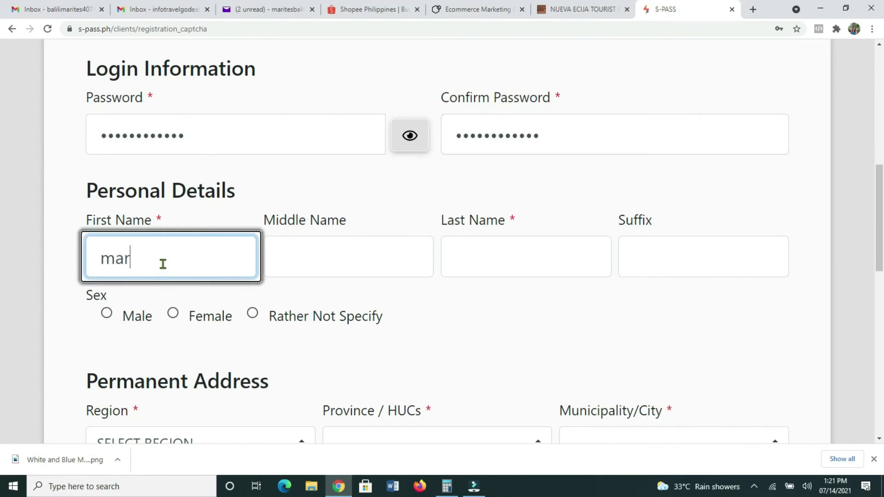
pyautogui.click(300, 266)
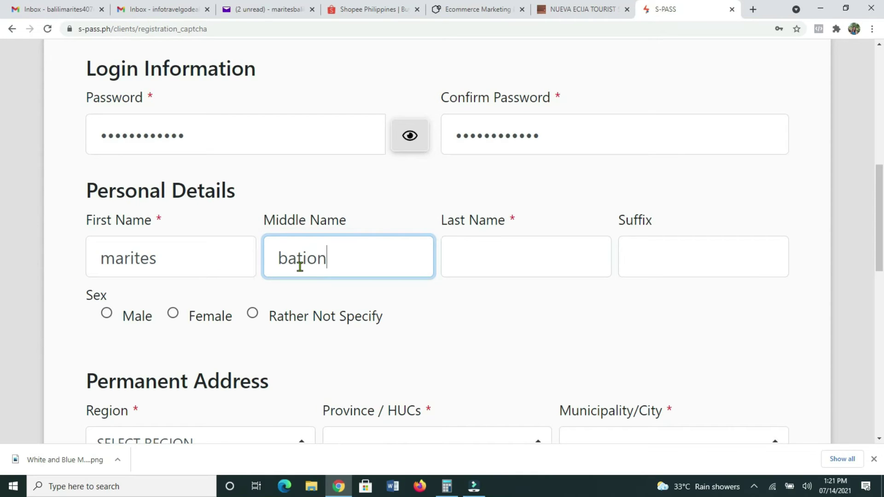
pyautogui.click(480, 260)
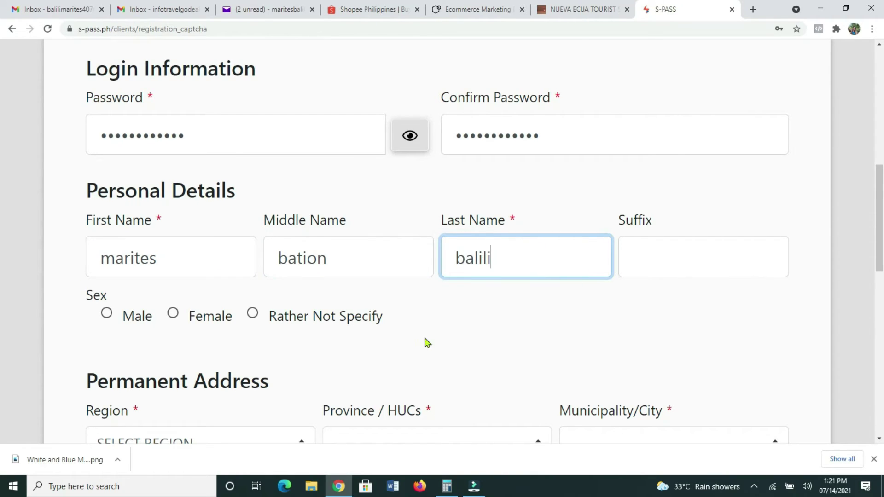
pyautogui.scroll(-1, 426, 341)
# - Select Female, choose REGION IX and LABASON, and begin typing the house number and street
pyautogui.click(172, 261)
pyautogui.scroll(-2, 371, 324)
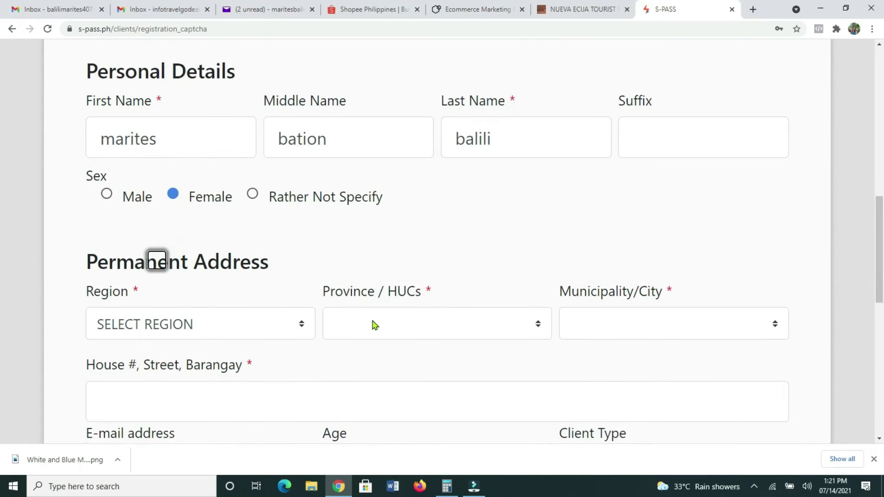
pyautogui.click(248, 279)
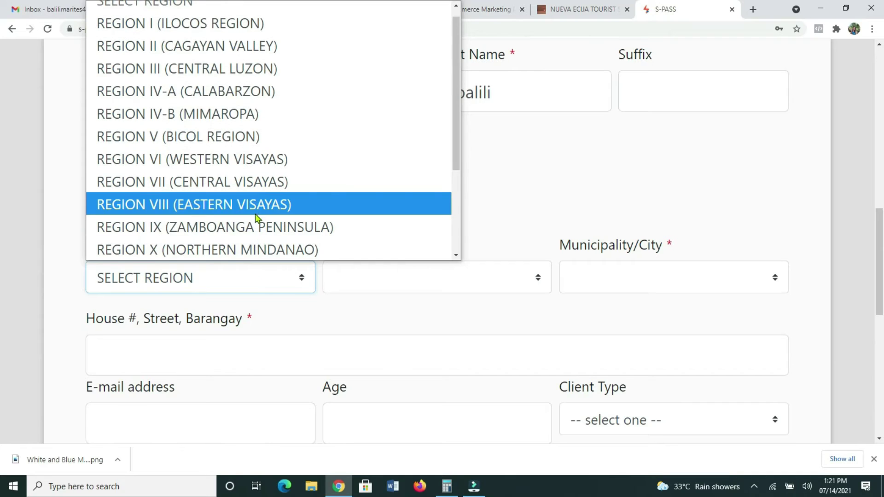
pyautogui.click(252, 228)
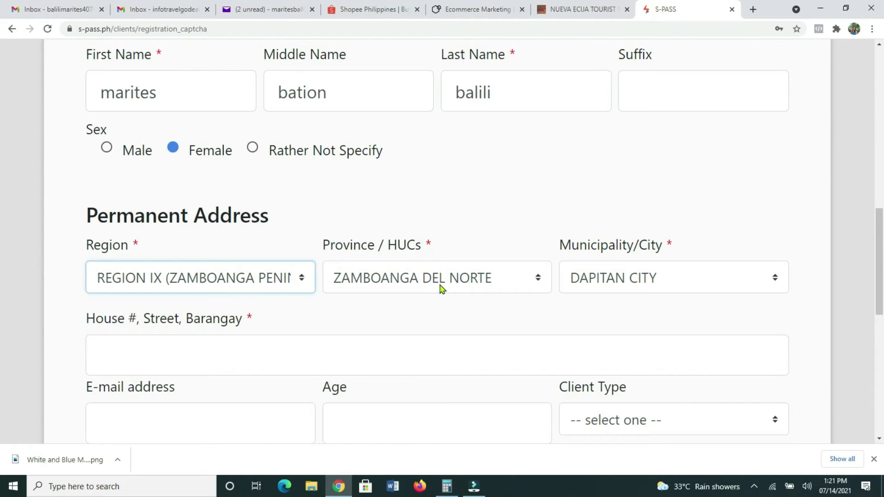
pyautogui.click(737, 279)
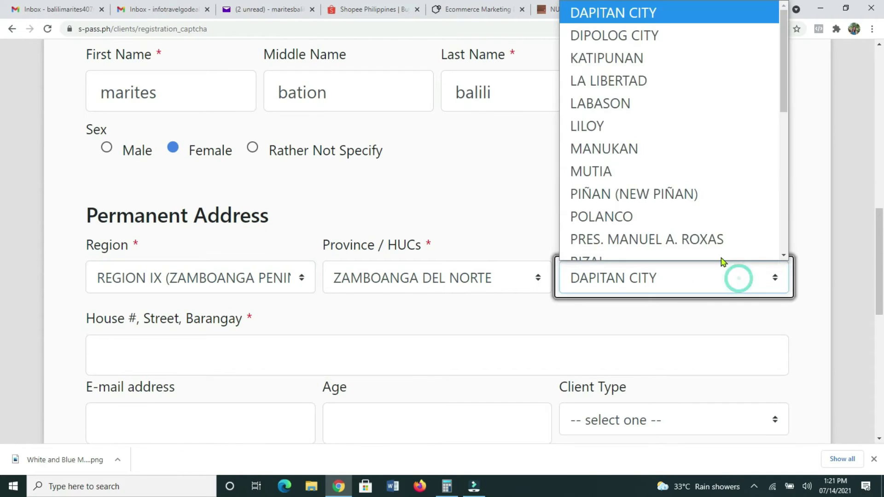
pyautogui.click(608, 92)
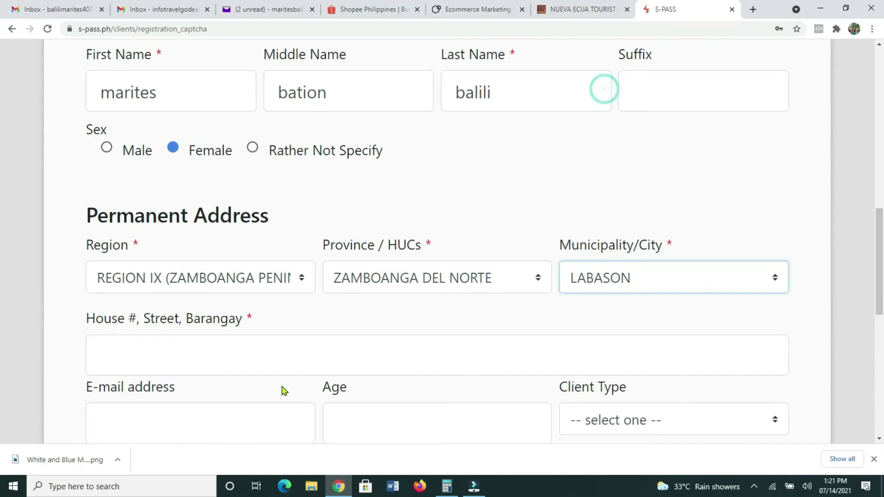
pyautogui.click(139, 349)
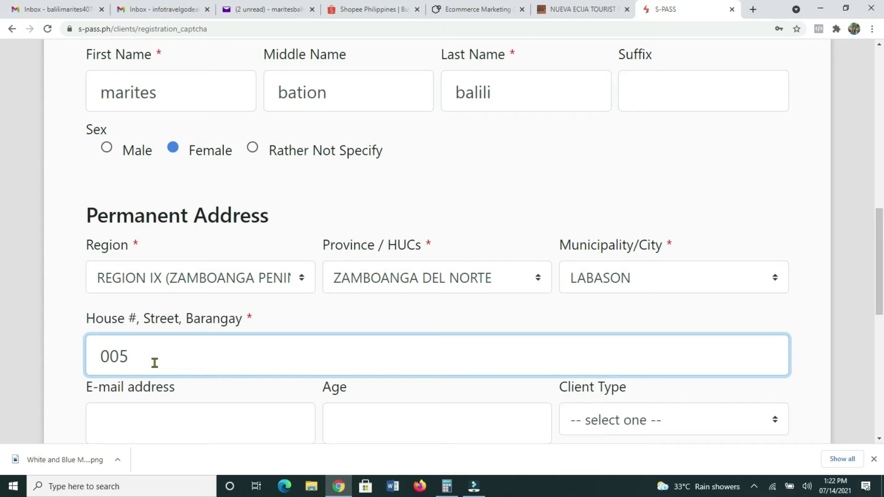
# - Enter age 42, set Client Type to Individual, and type the applicant's e-mail address
pyautogui.scroll(-4, 180, 370)
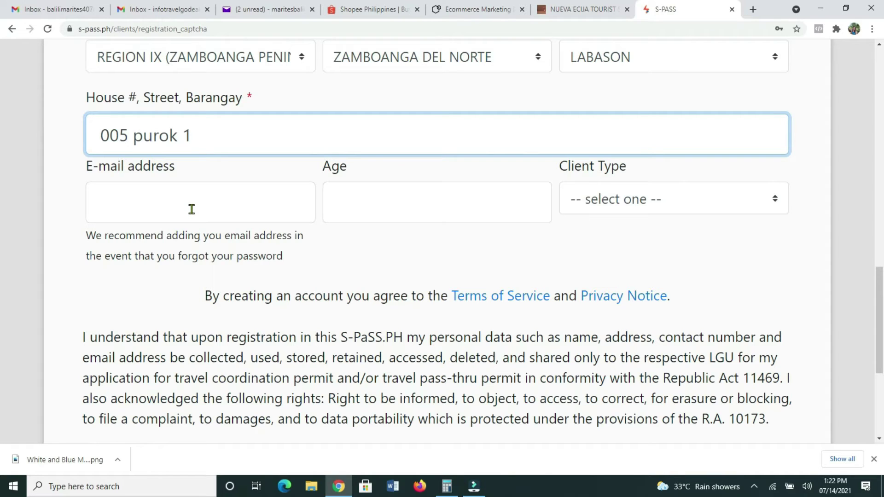
pyautogui.click(348, 201)
pyautogui.write('42')
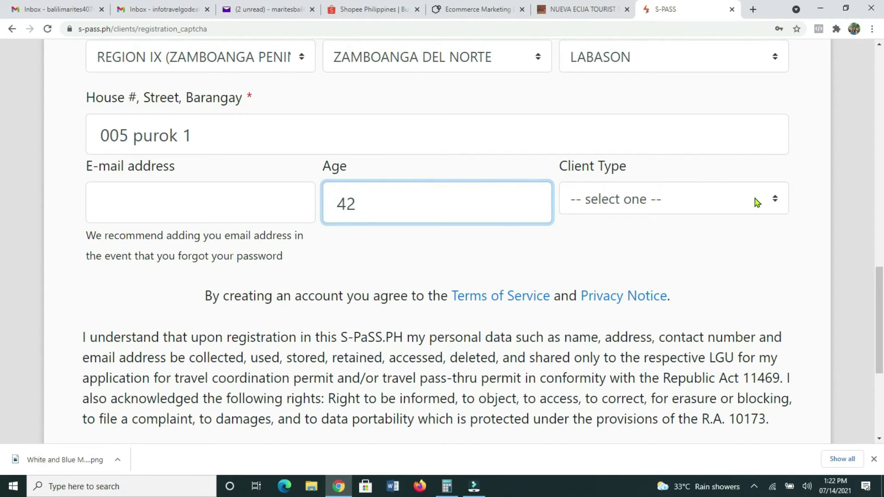
pyautogui.click(754, 200)
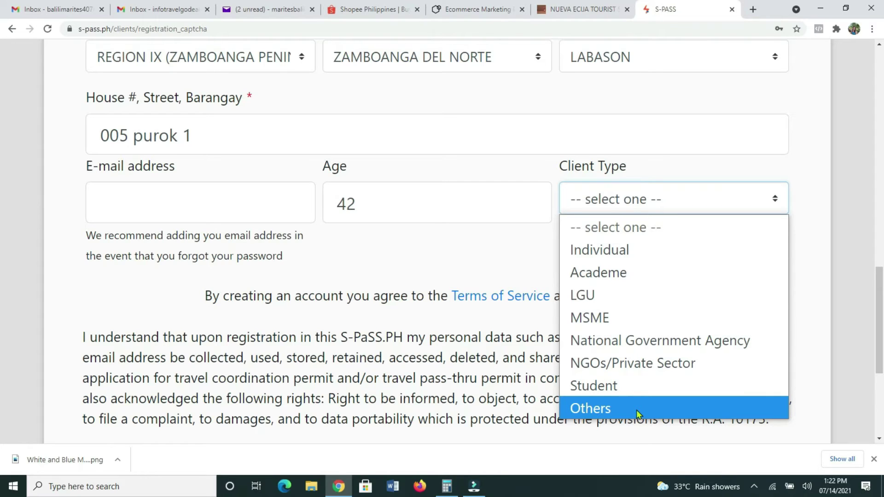
pyautogui.click(617, 257)
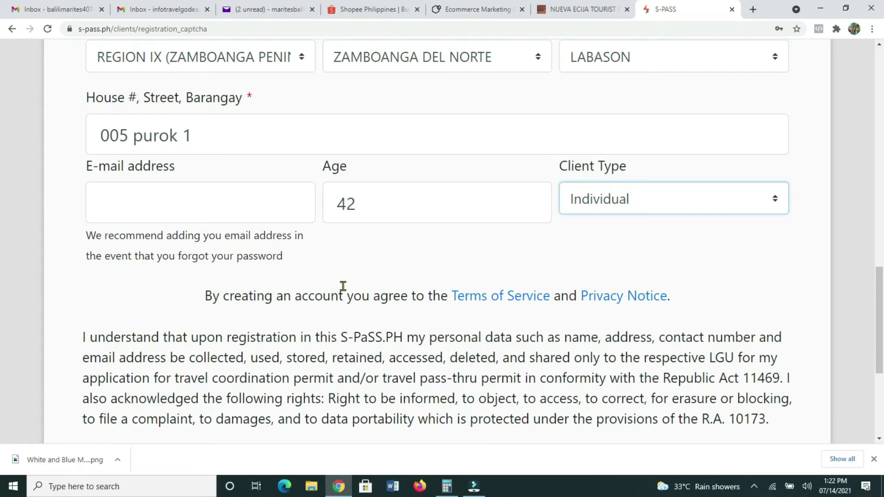
pyautogui.scroll(-1, 343, 286)
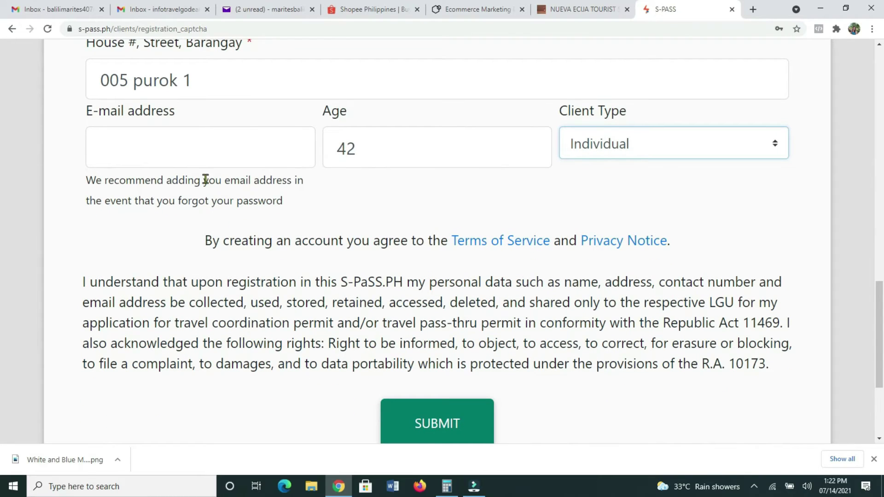
pyautogui.click(200, 158)
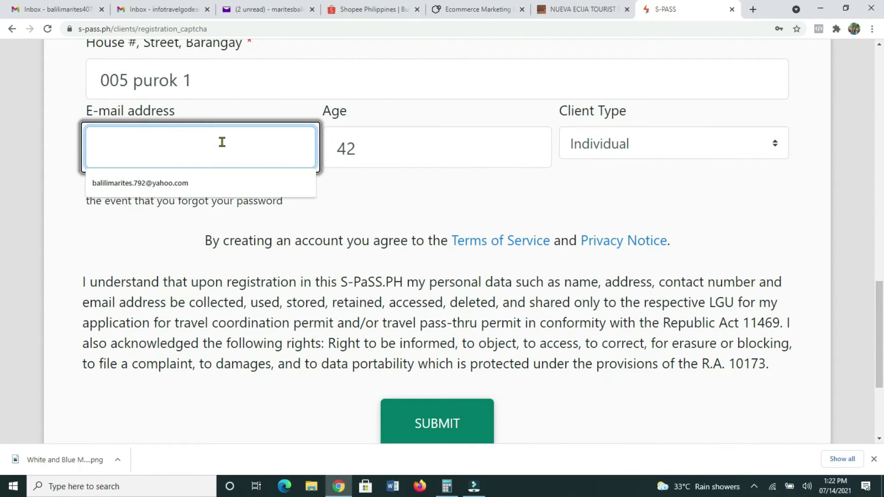
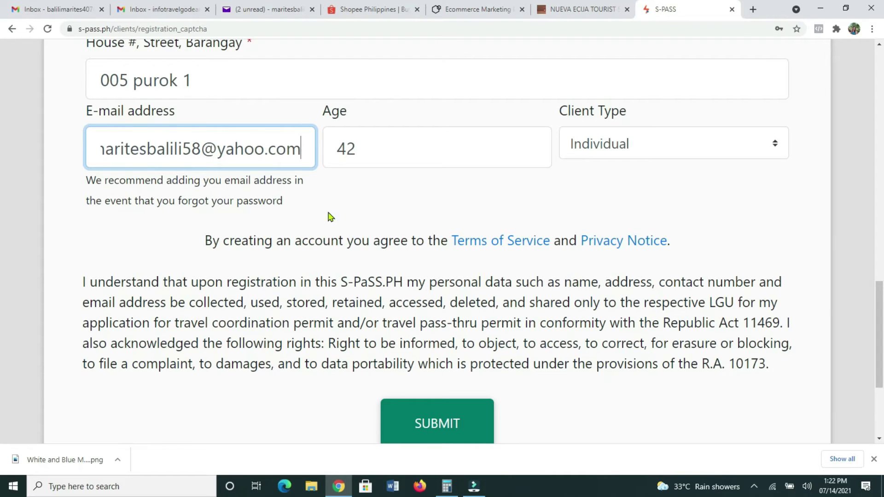
# - Submit the member registration for review and start the hCaptcha check
pyautogui.scroll(-3, 712, 356)
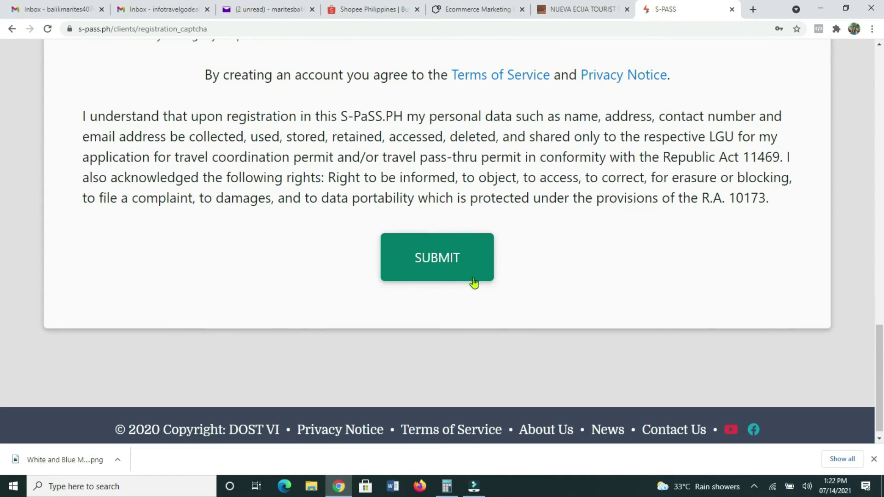
pyautogui.click(470, 272)
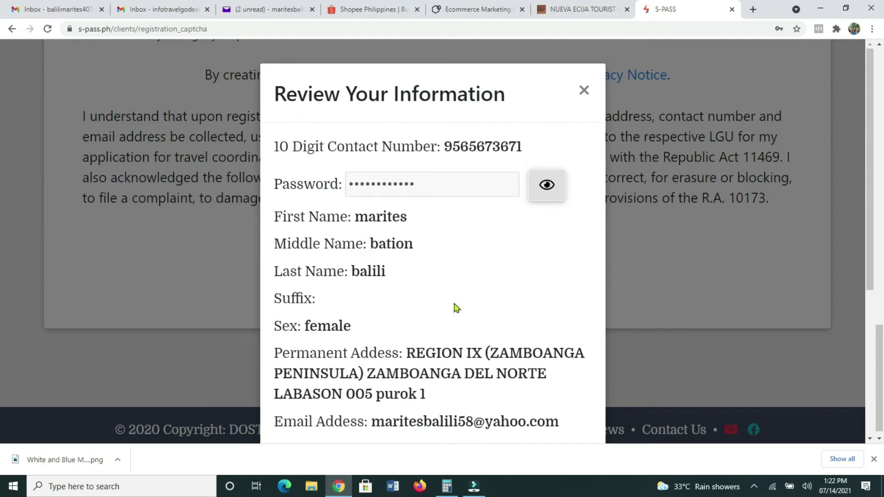
pyautogui.scroll(-5, 479, 313)
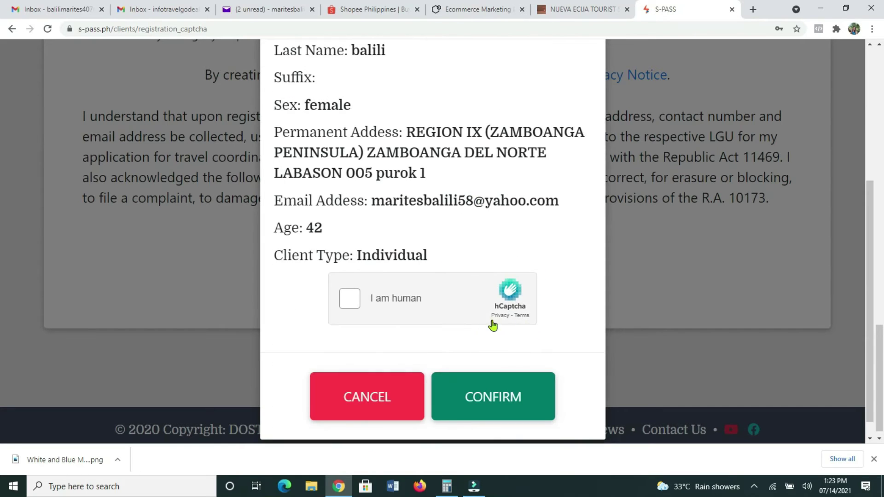
pyautogui.click(362, 302)
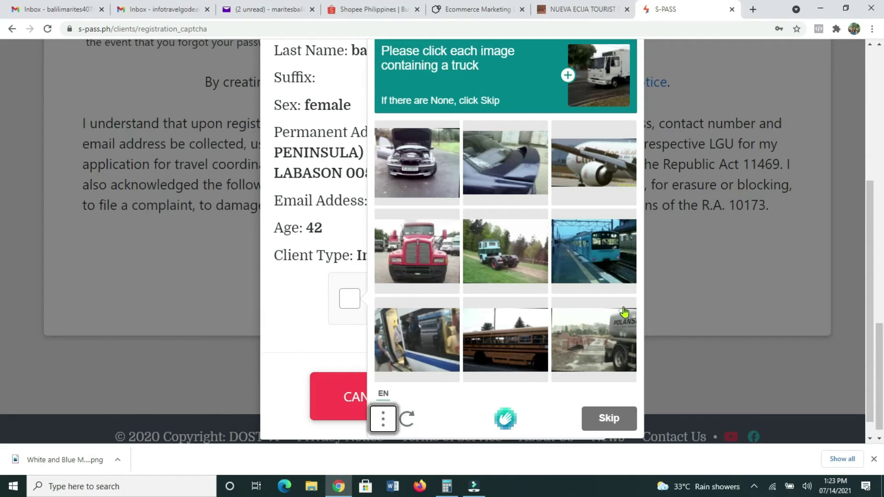
# - Pass the truck-image challenge and confirm the reviewed registration details
pyautogui.scroll(1, 449, 174)
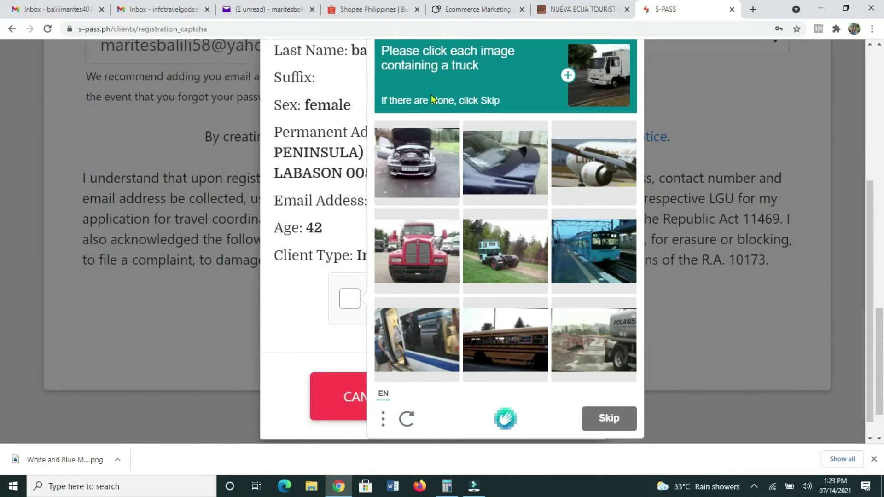
pyautogui.click(433, 263)
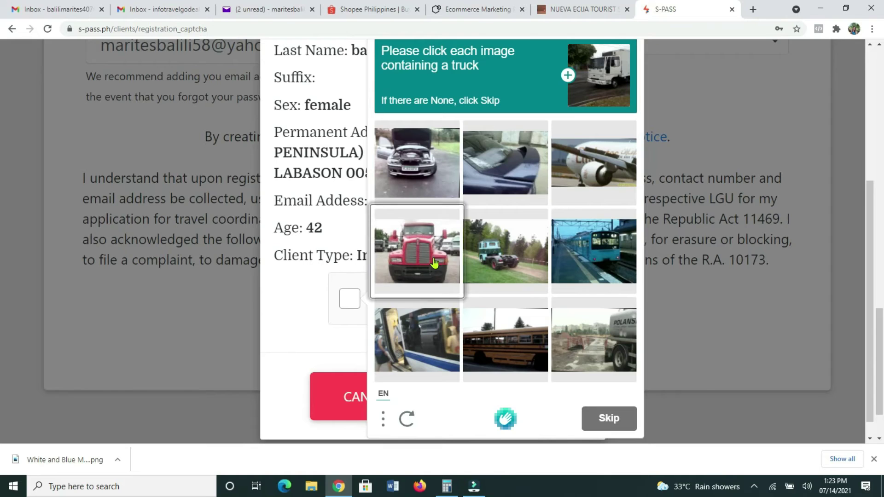
pyautogui.click(599, 109)
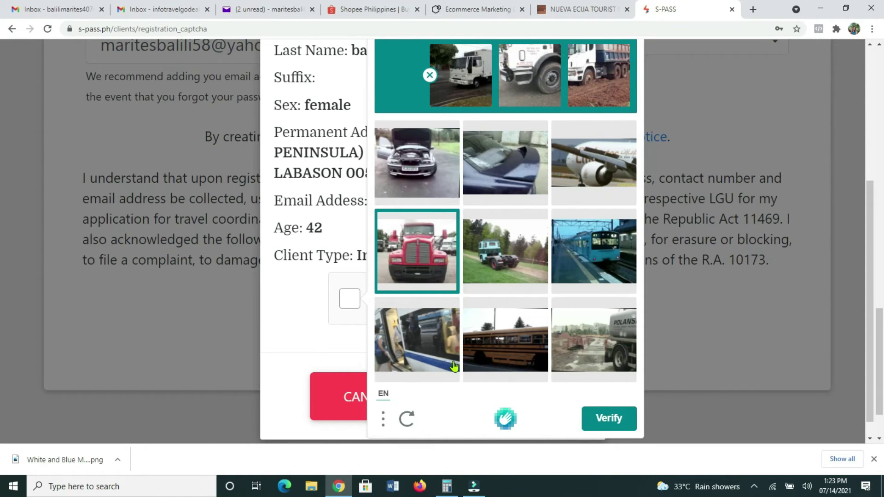
pyautogui.click(599, 426)
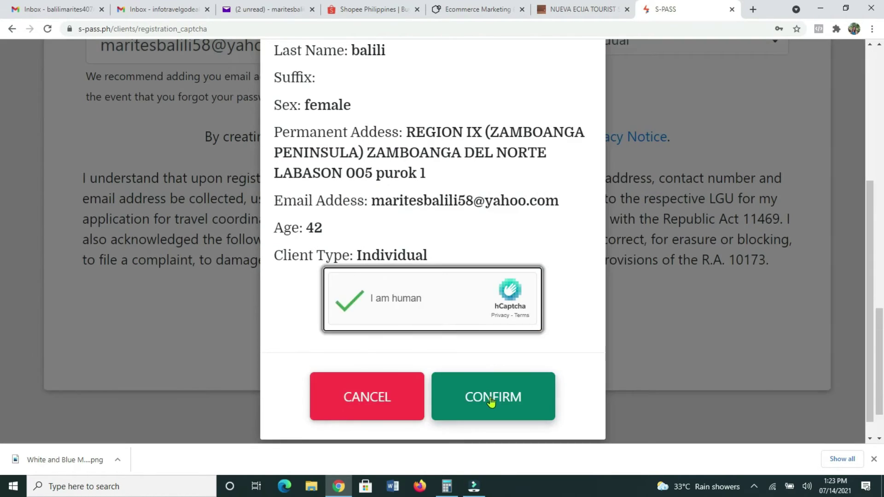
pyautogui.click(505, 395)
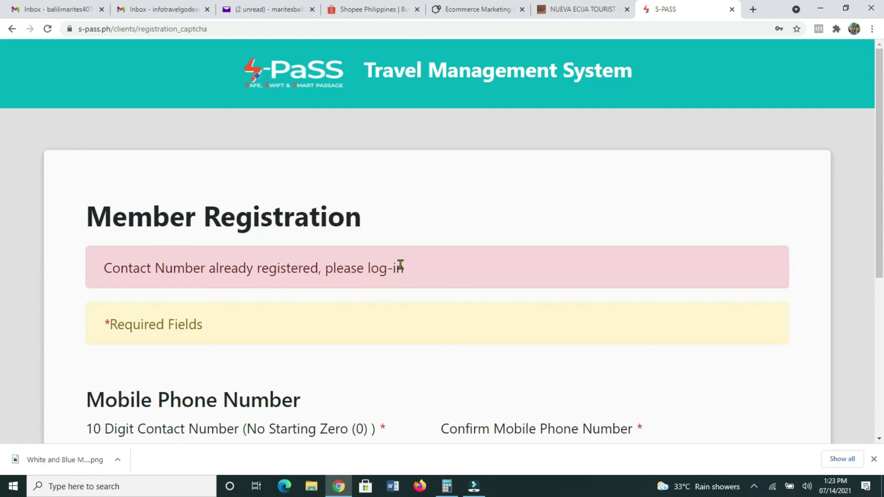
# - On the Member Login page, enter the registered mobile number in the Phone # field
pyautogui.scroll(-3, 401, 253)
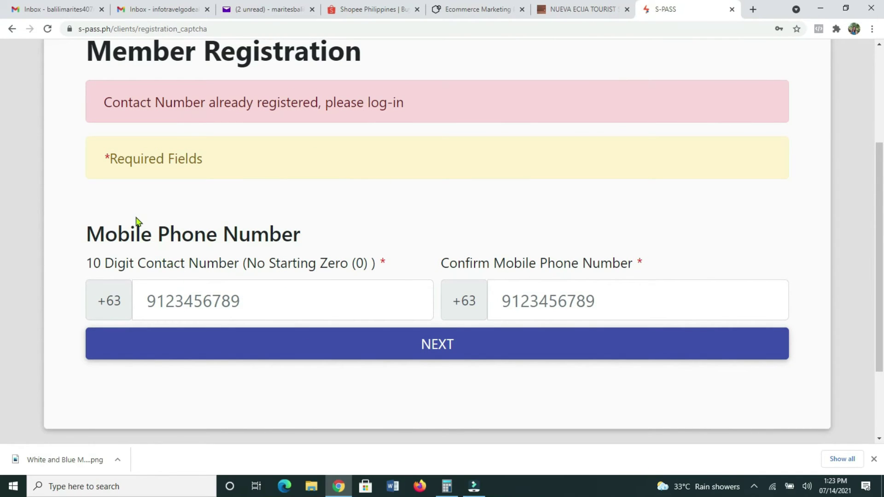
pyautogui.scroll(2, 244, 205)
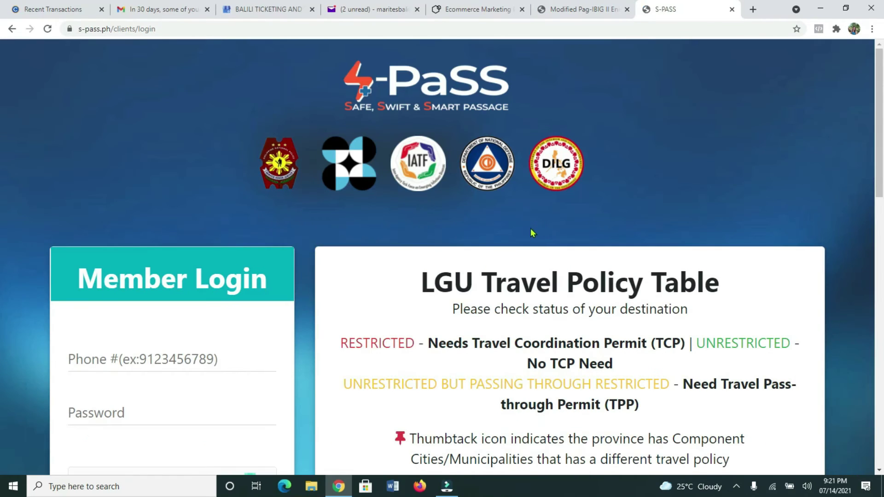
pyautogui.scroll(-1, 531, 233)
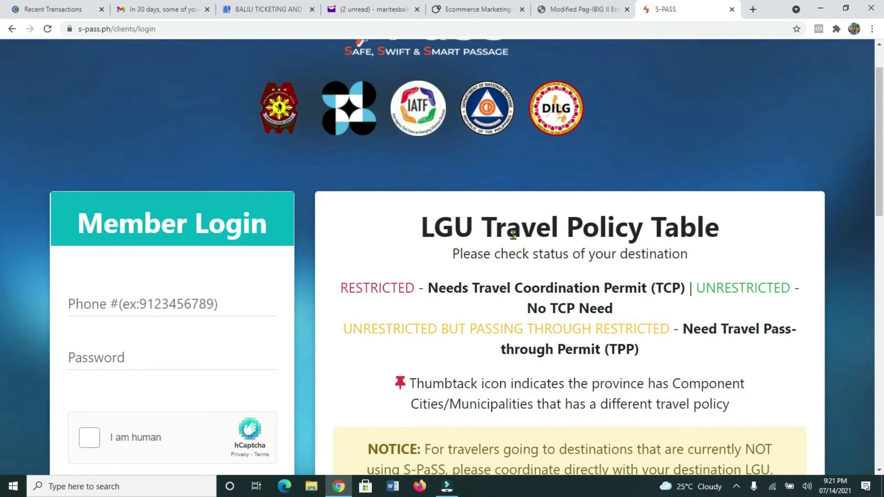
pyautogui.scroll(1, 513, 235)
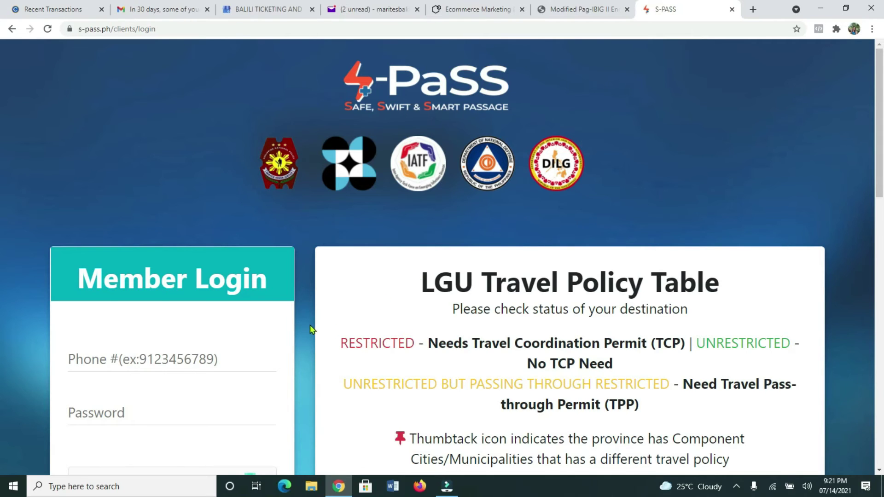
pyautogui.scroll(-1, 243, 339)
pyautogui.click(212, 305)
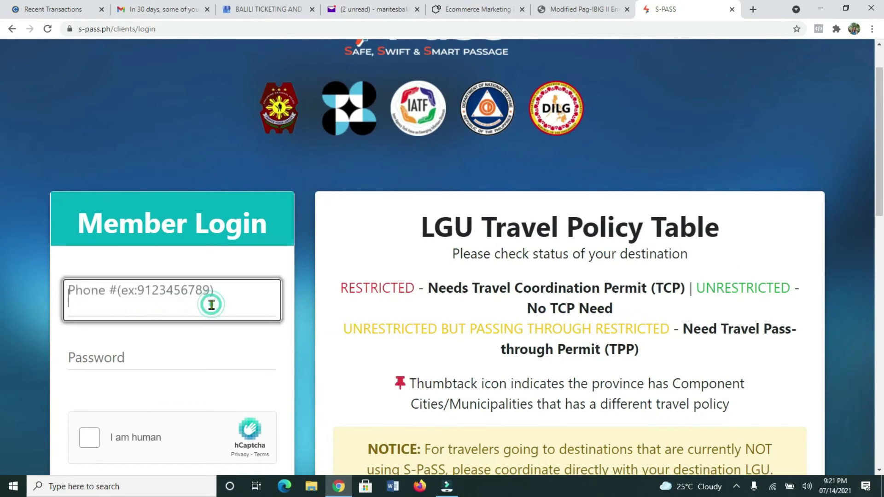
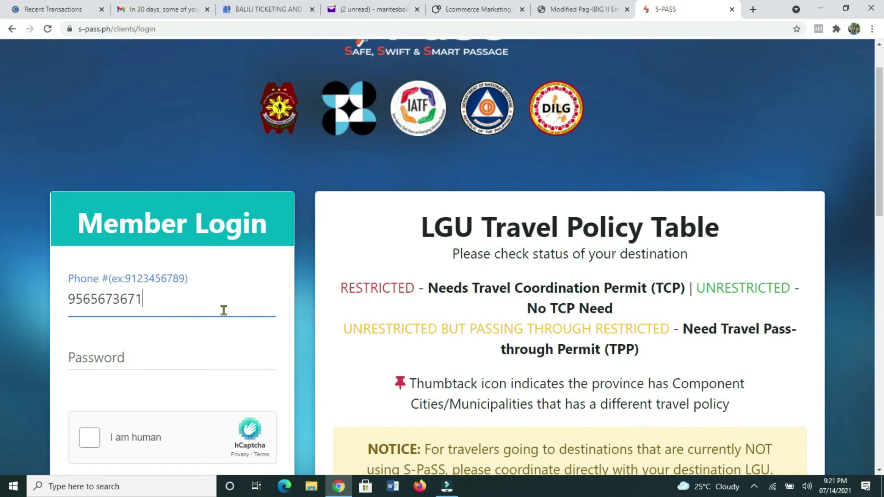
# - Enter the account password and start the hCaptcha human check
pyautogui.click(172, 359)
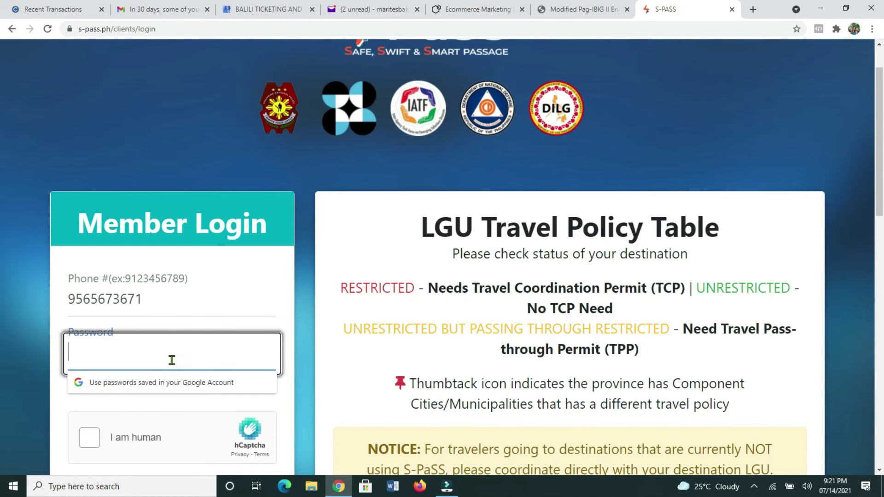
pyautogui.write('••••')
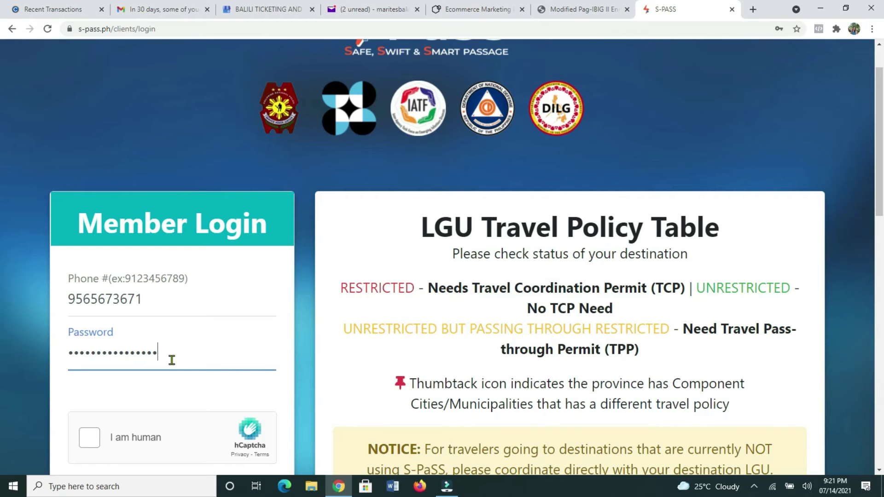
pyautogui.scroll(-3, 179, 395)
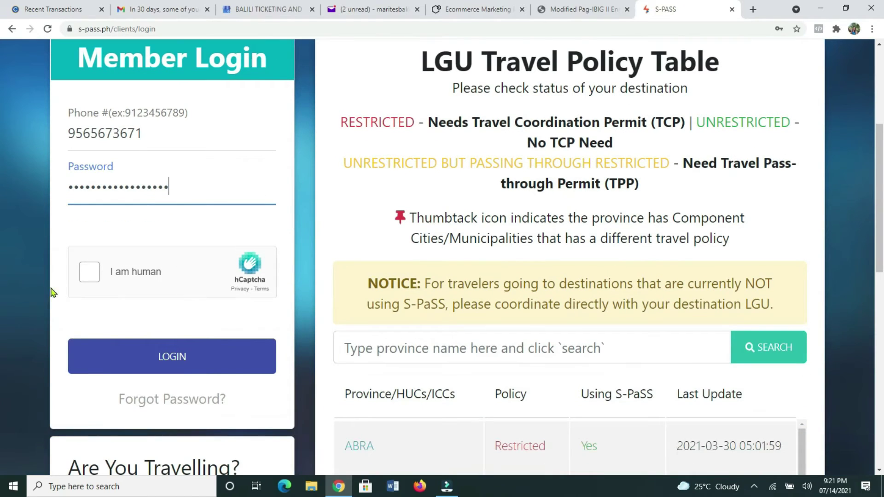
pyautogui.click(82, 273)
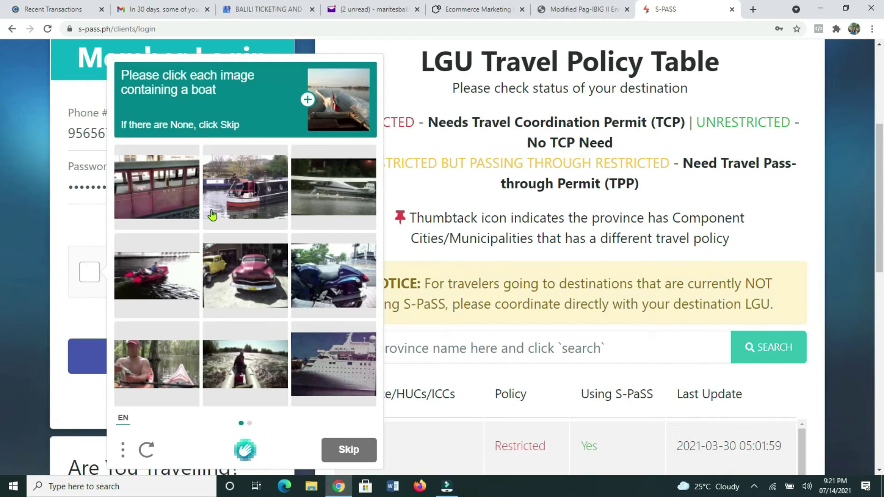
# - Select the boat images on the first hCaptcha page and move to the next set
pyautogui.click(239, 205)
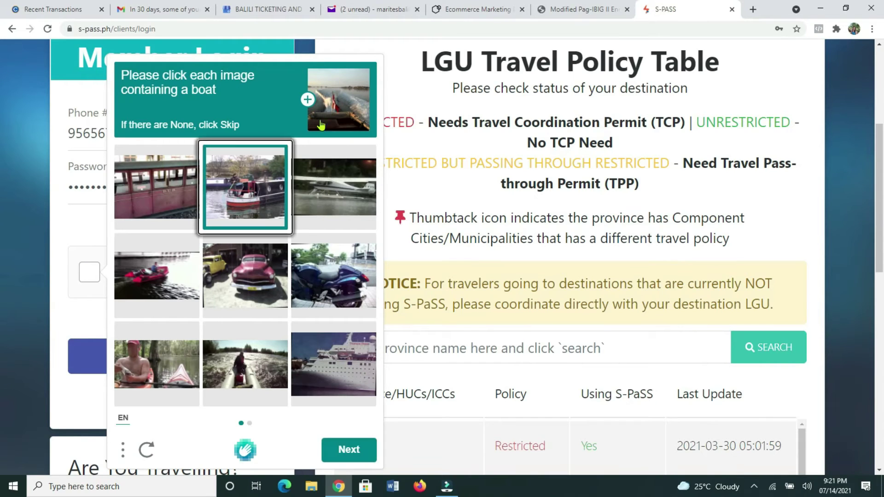
pyautogui.click(330, 120)
pyautogui.click(334, 189)
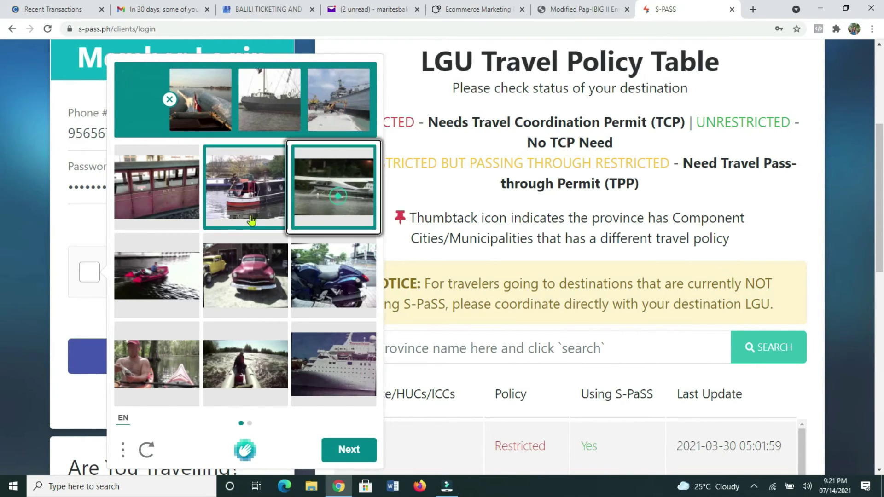
pyautogui.click(182, 217)
pyautogui.click(173, 276)
pyautogui.click(323, 368)
pyautogui.click(239, 380)
pyautogui.click(349, 450)
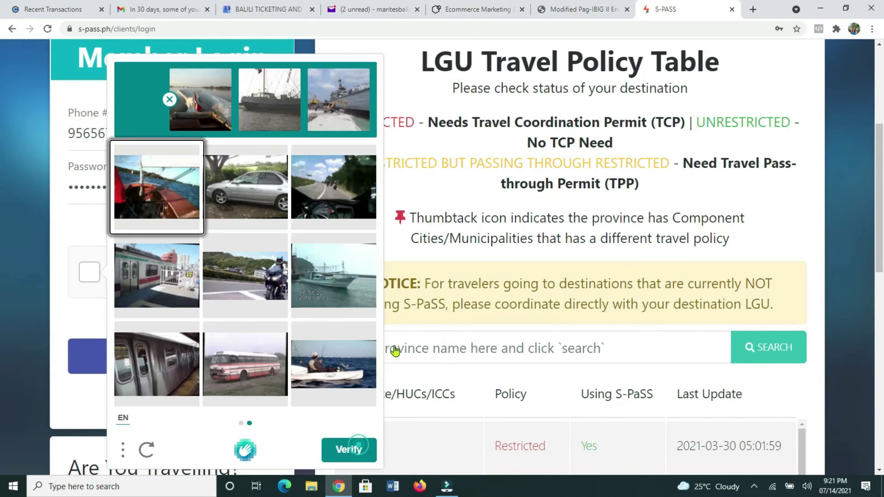
# - Pick the remaining boat images, verify, and log in to the member account
pyautogui.scroll(2, 253, 168)
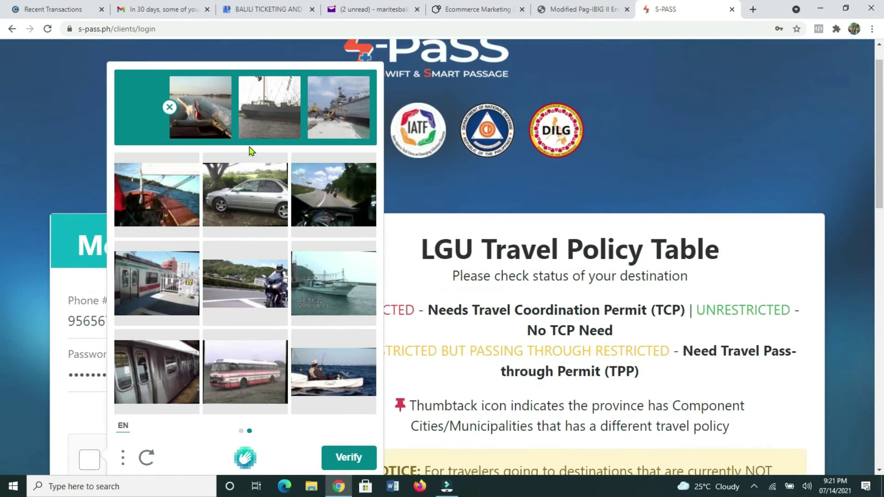
pyautogui.click(212, 122)
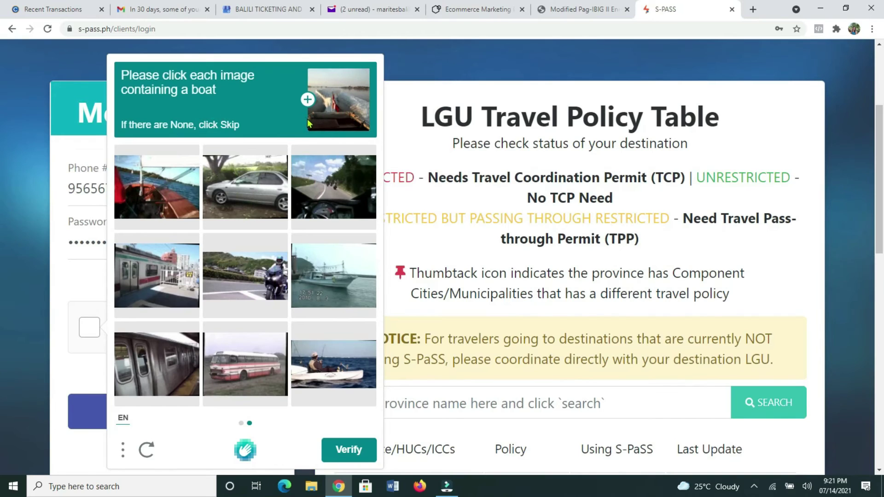
pyautogui.click(178, 199)
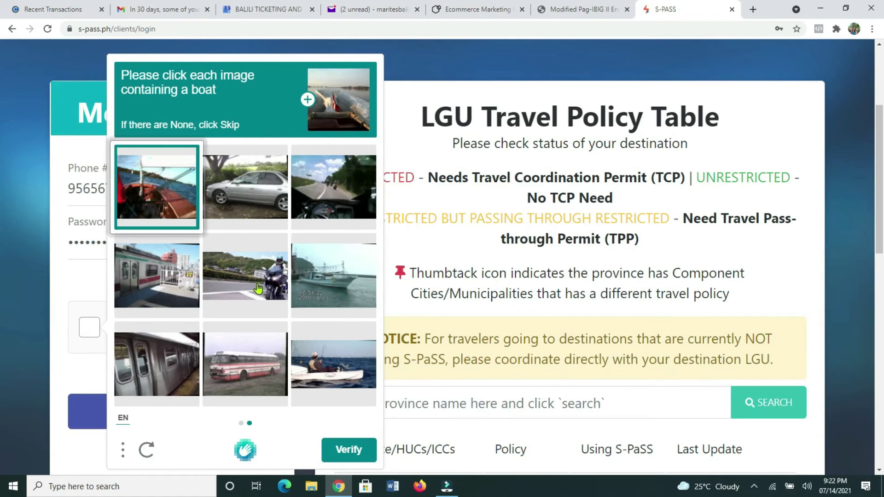
pyautogui.click(326, 290)
pyautogui.click(321, 381)
pyautogui.click(358, 453)
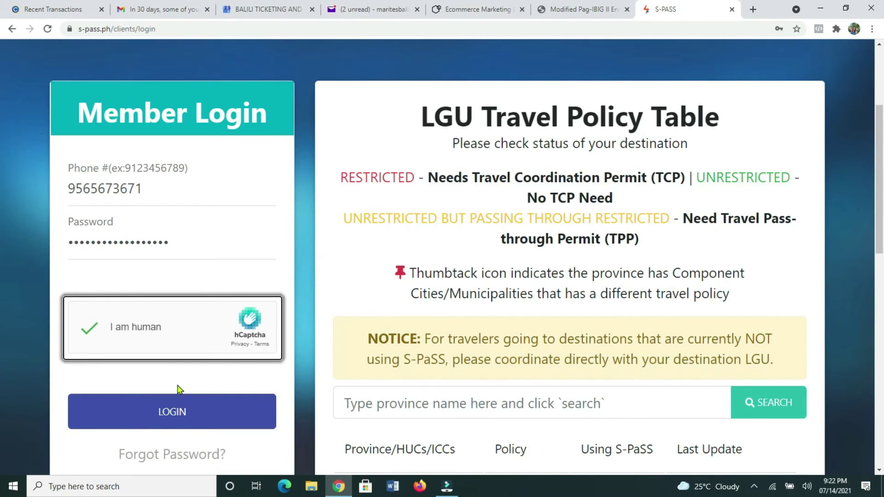
pyautogui.click(219, 399)
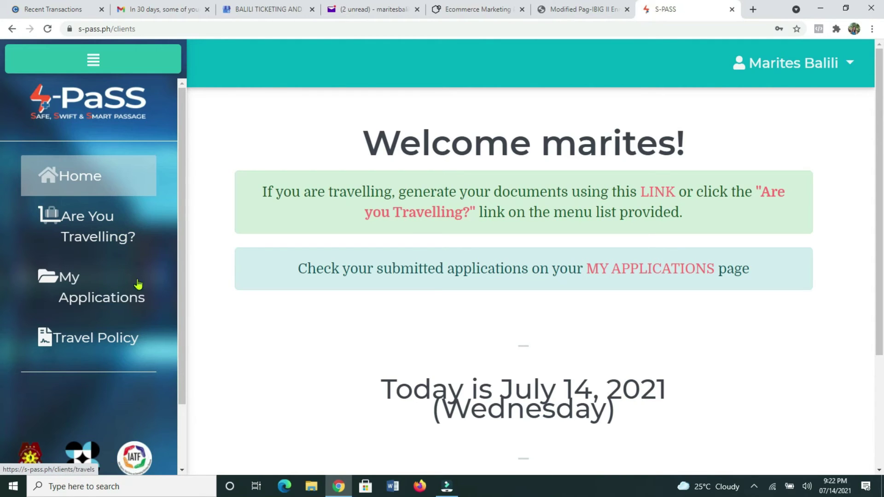
# - Start the Are You Travelling? questionnaire and answer No to APOR and ECQ/MECQ
pyautogui.click(104, 238)
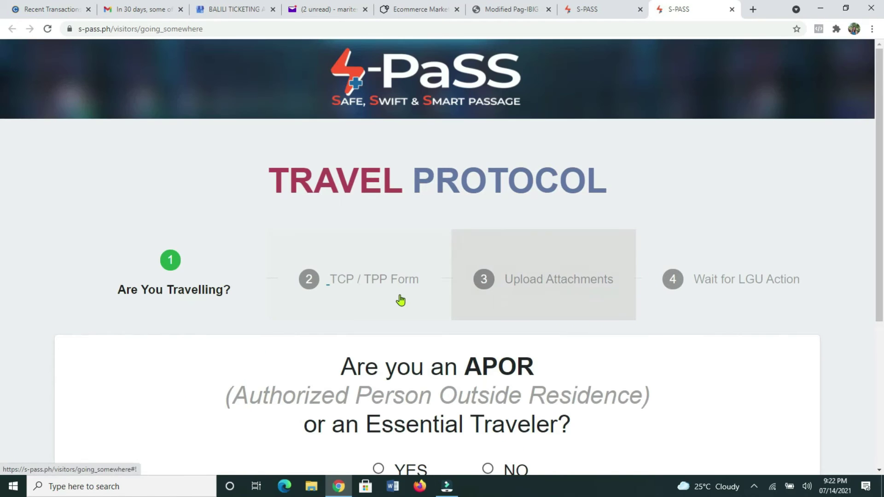
pyautogui.scroll(-2, 401, 292)
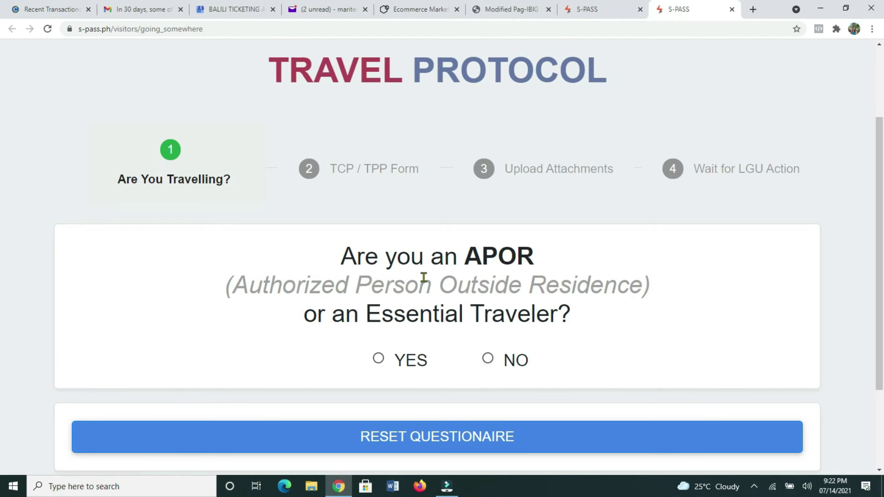
pyautogui.click(488, 359)
pyautogui.scroll(-2, 468, 389)
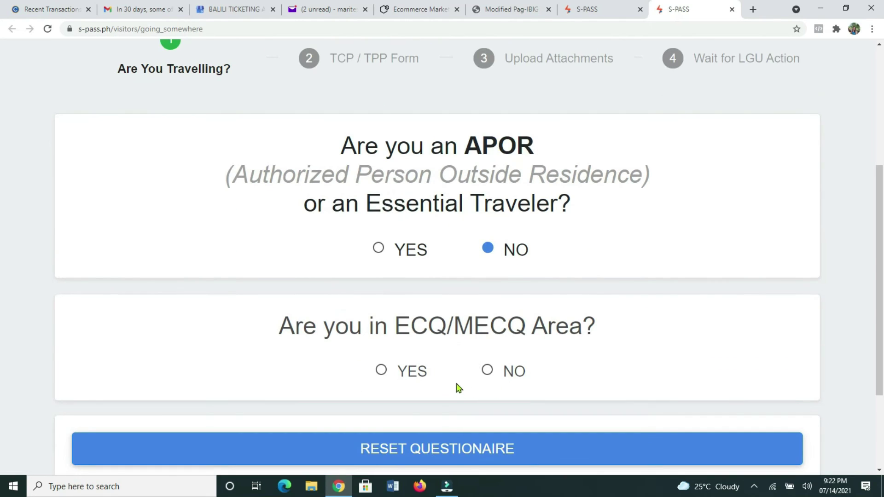
pyautogui.click(488, 369)
pyautogui.scroll(-2, 616, 389)
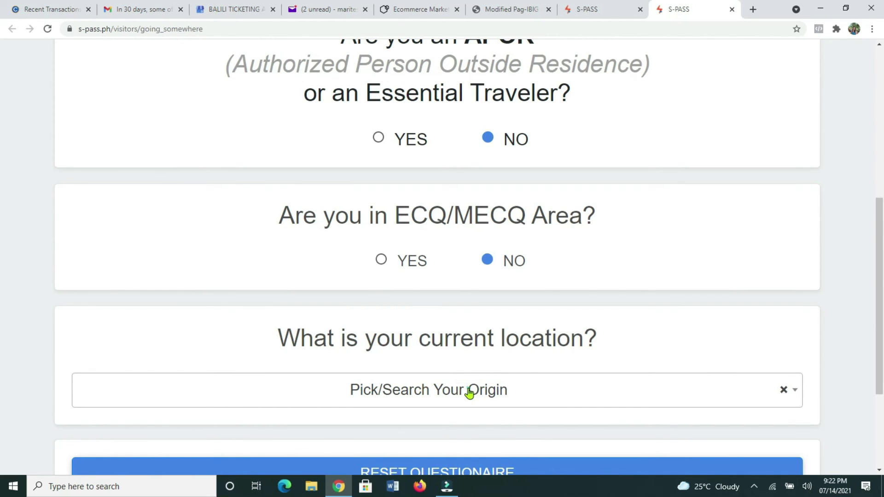
# - Set the current location to ZAMBOANGA DEL NORTE - DIPOLOG CITY
pyautogui.click(469, 391)
pyautogui.write('zama')
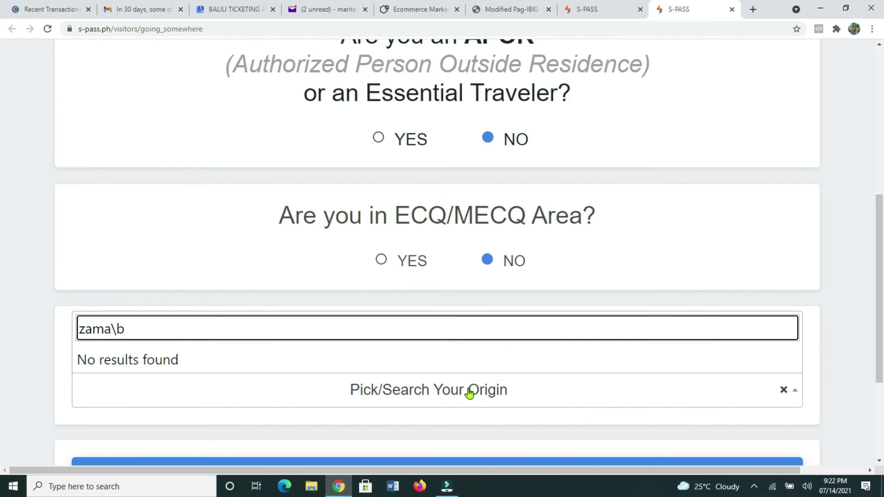
pyautogui.write('\\b')
pyautogui.press('BackSpace')
pyautogui.press('BackSpace')
pyautogui.press('BackSpace')
pyautogui.write('boa')
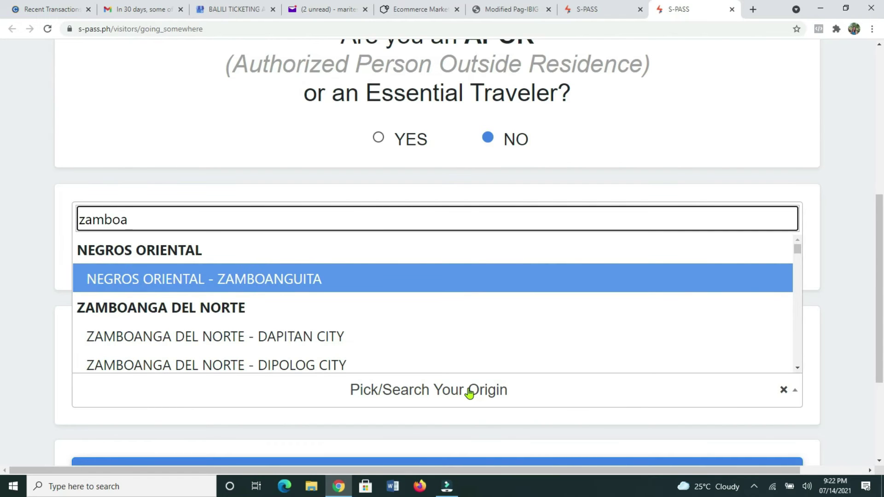
pyautogui.click(339, 366)
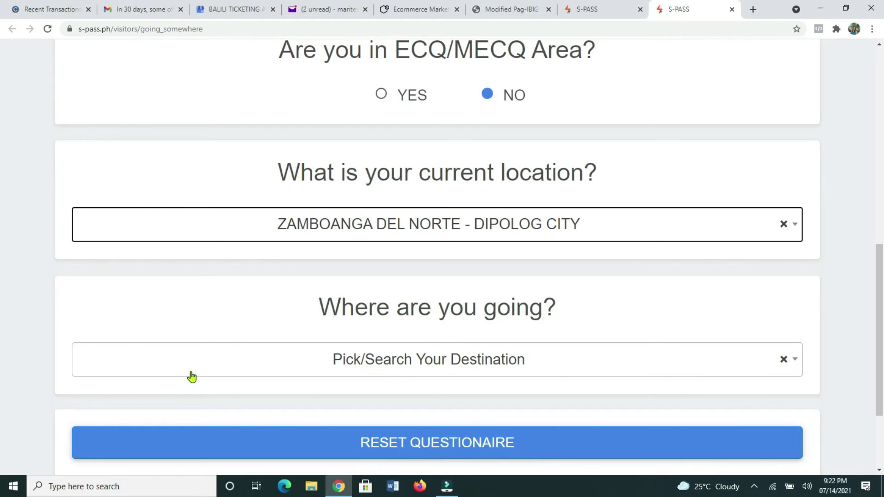
# - Set the travel destination to CITY OF MANILA
pyautogui.click(186, 365)
pyautogui.write('mani')
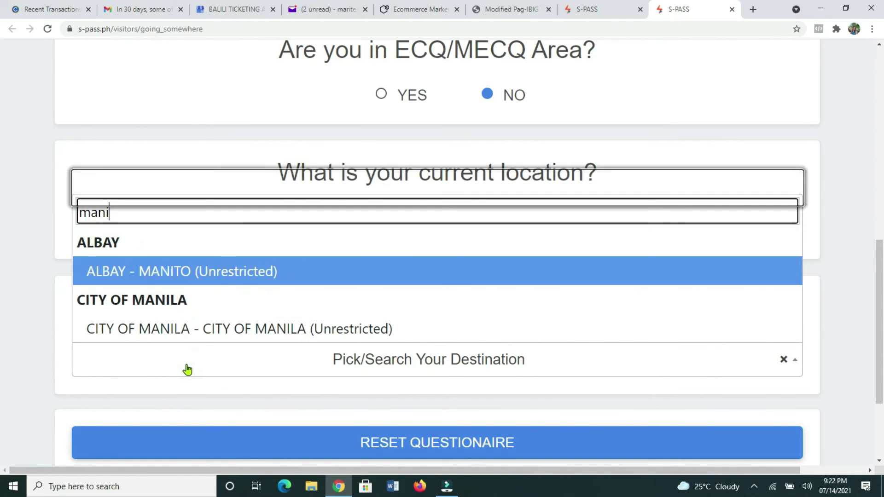
pyautogui.write('la')
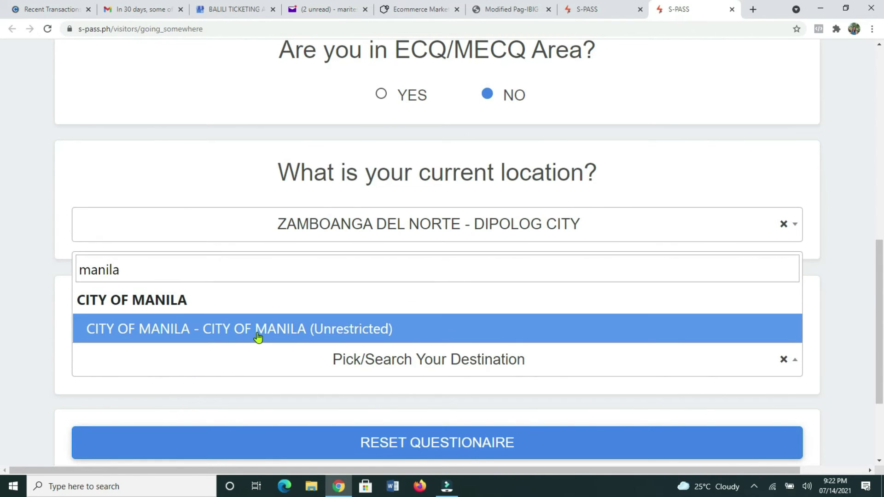
pyautogui.click(258, 337)
pyautogui.scroll(-3, 612, 369)
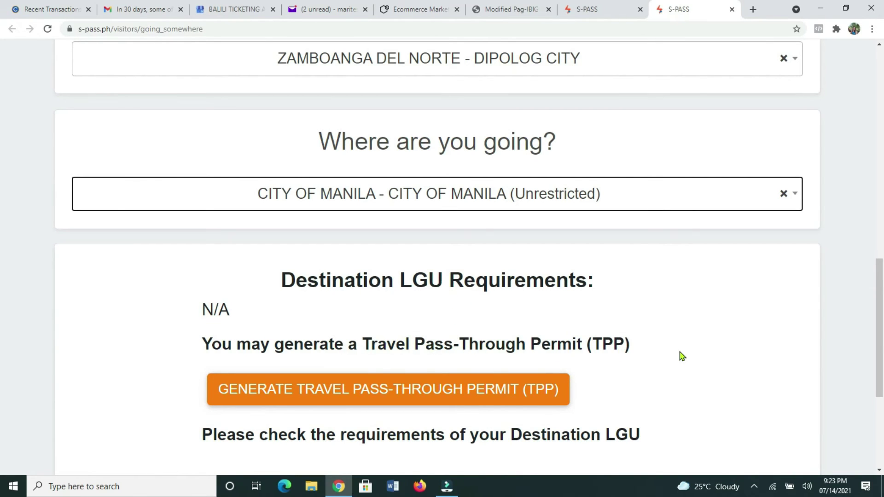
pyautogui.scroll(-2, 682, 356)
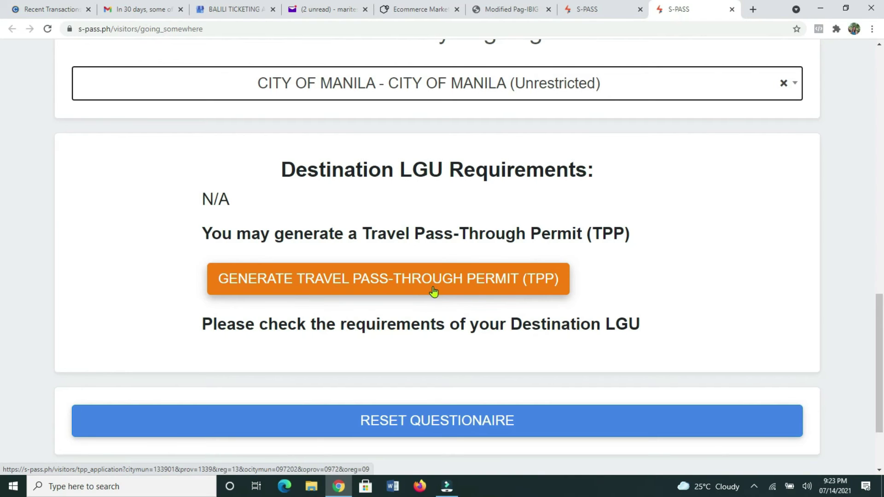
# - Generate the TPP application and set Type of Traveller to Returning Residents
pyautogui.click(513, 291)
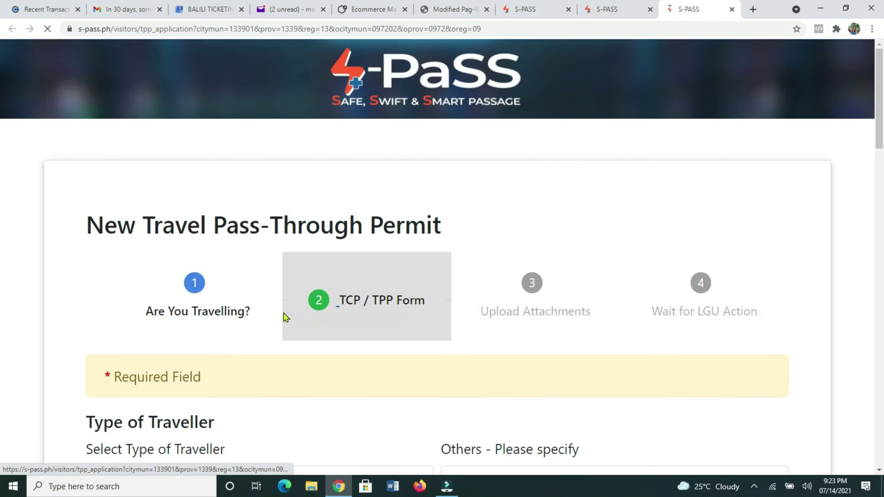
pyautogui.scroll(-3, 294, 313)
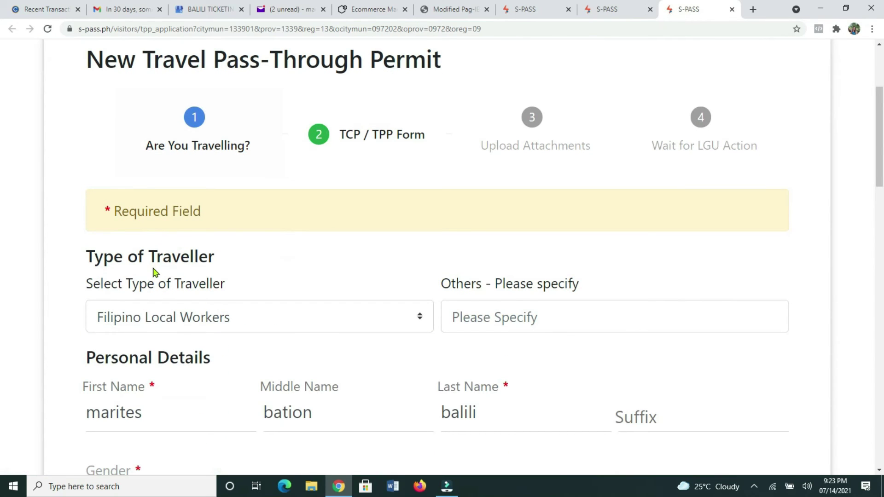
pyautogui.click(405, 319)
pyautogui.scroll(1, 354, 235)
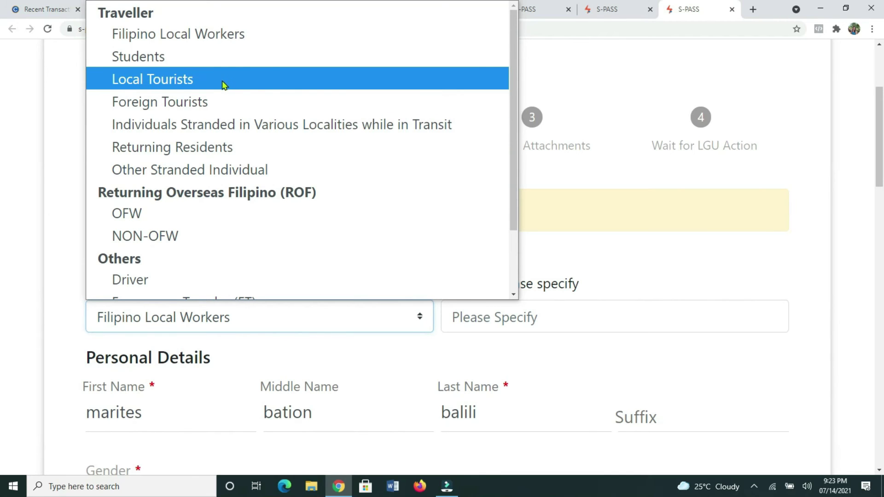
pyautogui.click(191, 147)
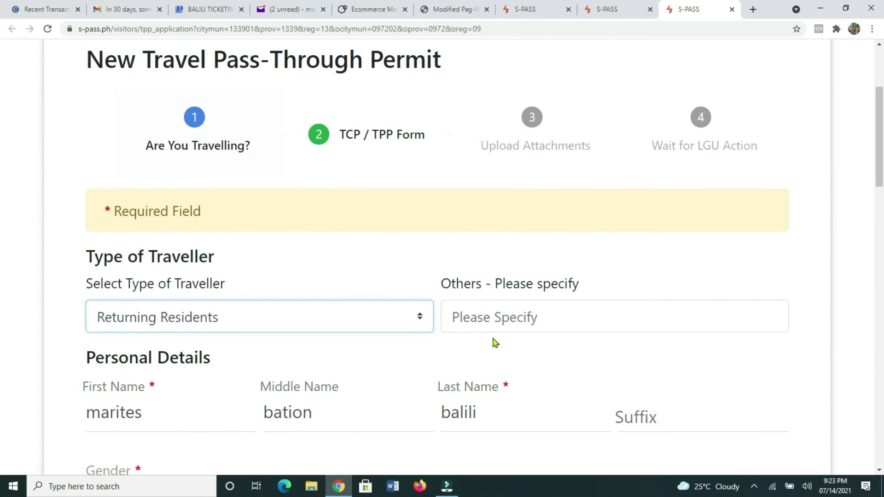
# - Set both the departure and arrival dates to 25 July 2021
pyautogui.scroll(-1, 575, 311)
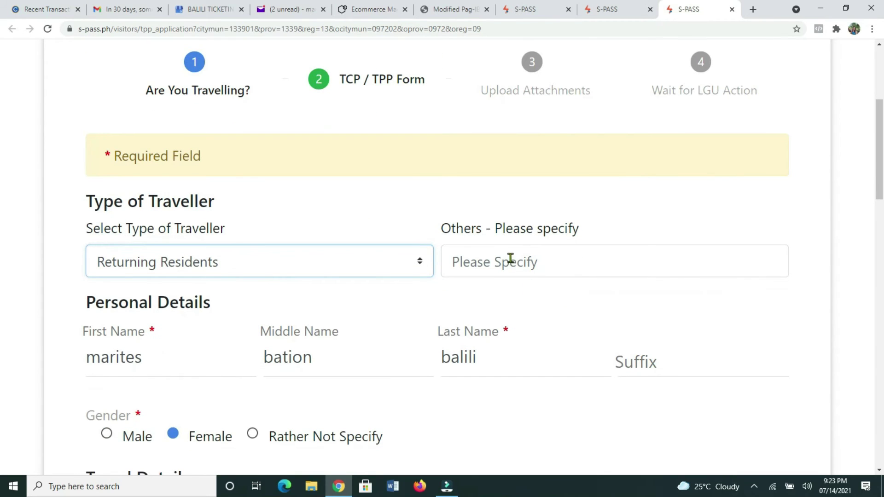
pyautogui.scroll(-3, 571, 250)
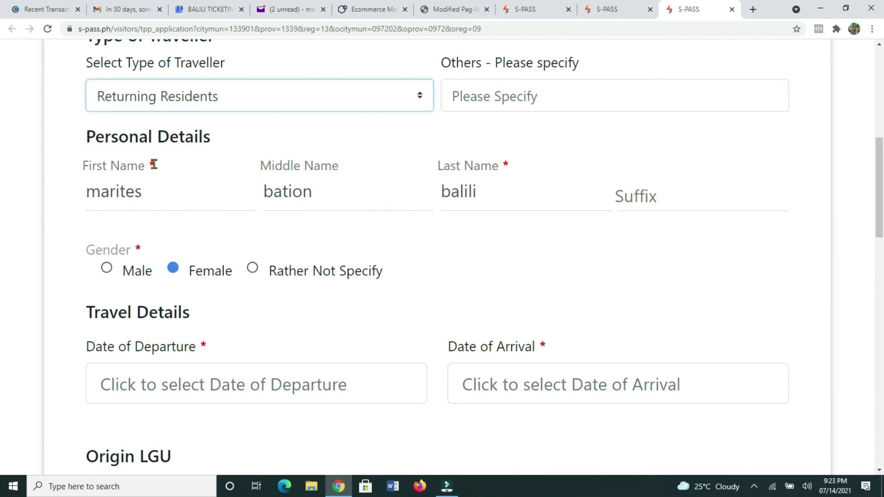
pyautogui.scroll(-1, 433, 215)
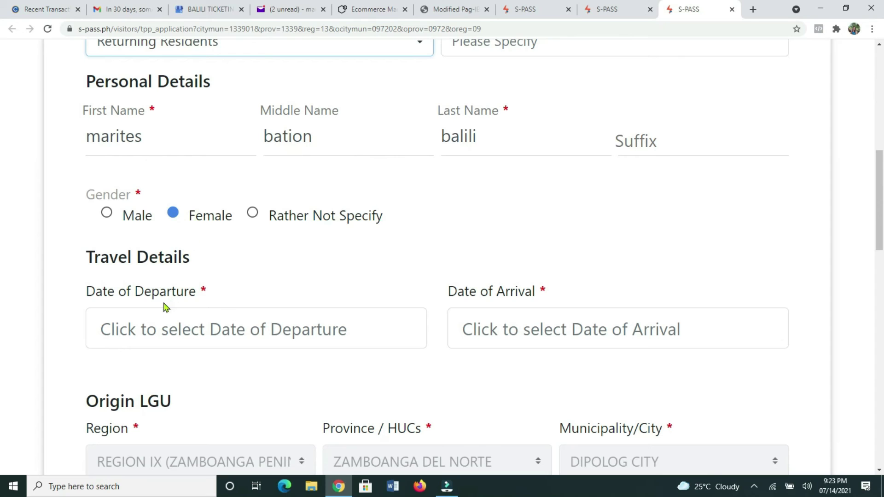
pyautogui.click(360, 328)
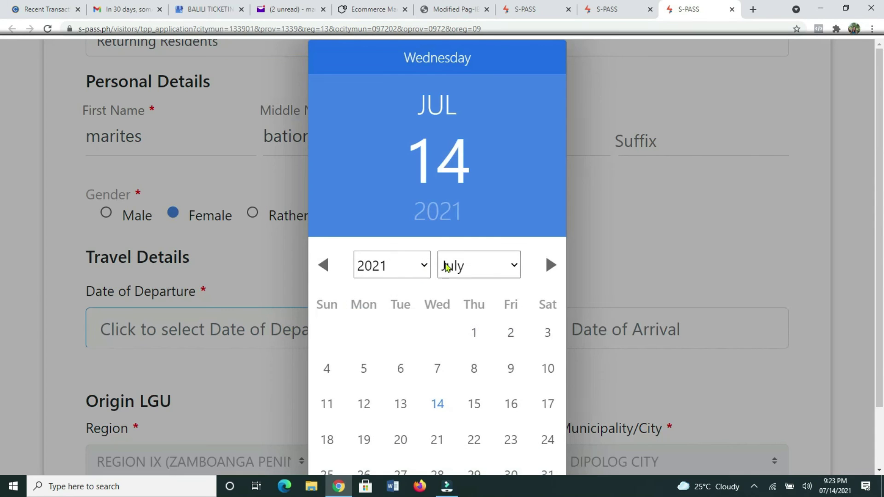
pyautogui.scroll(-2, 590, 345)
pyautogui.click(329, 407)
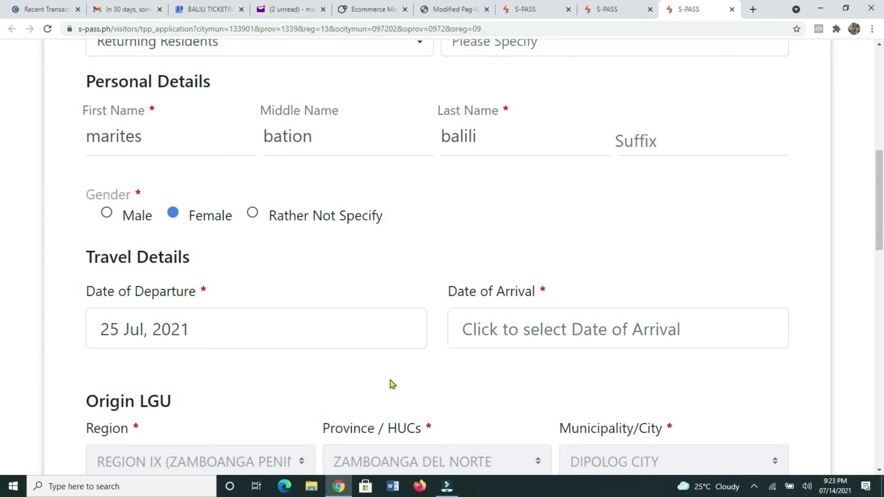
pyautogui.click(539, 335)
pyautogui.scroll(-2, 375, 400)
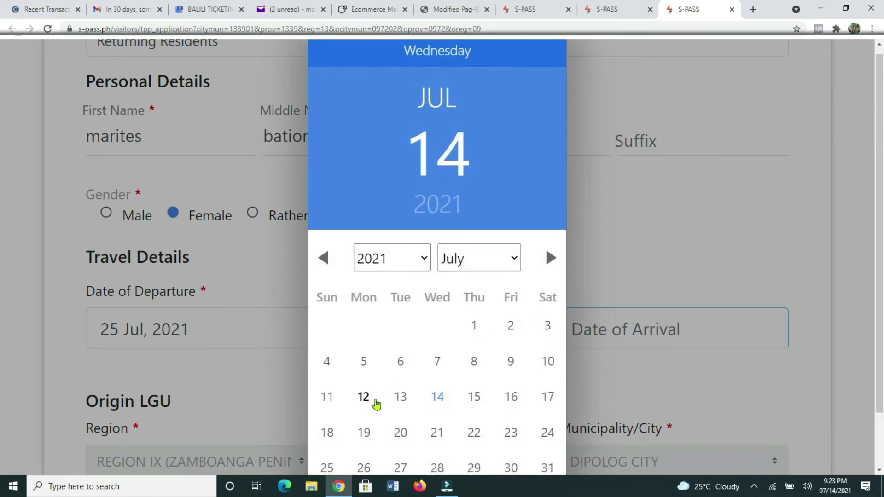
pyautogui.click(329, 407)
pyautogui.scroll(-3, 601, 315)
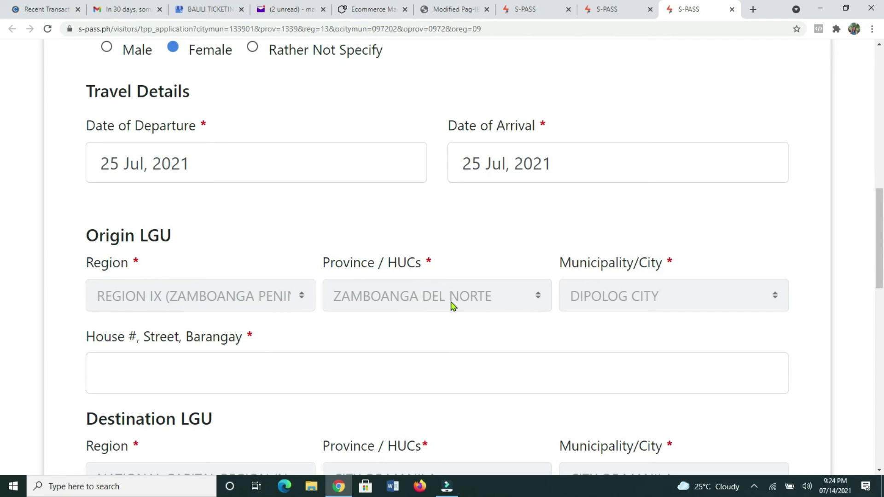
pyautogui.scroll(-1, 607, 302)
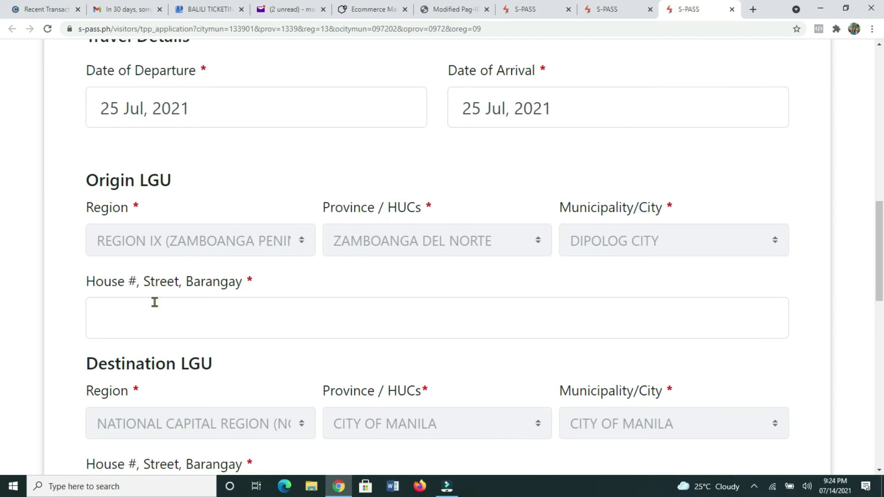
# - Enter the origin house number, street and barangay address
pyautogui.click(131, 324)
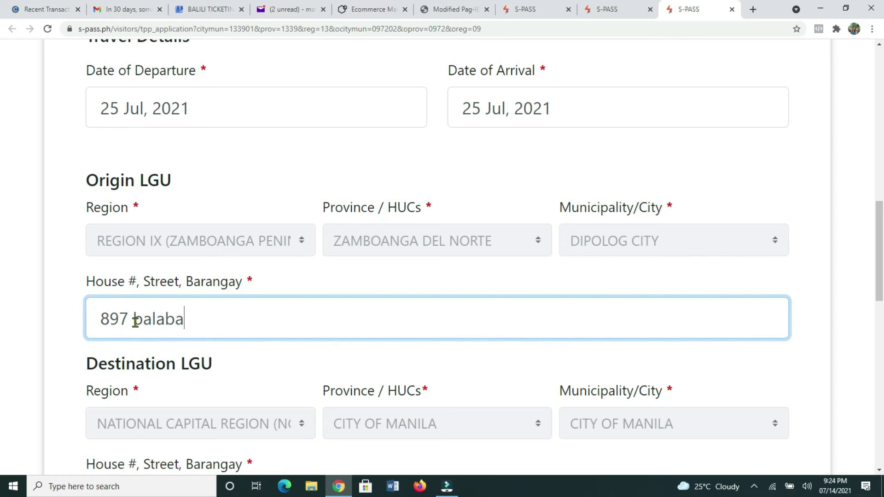
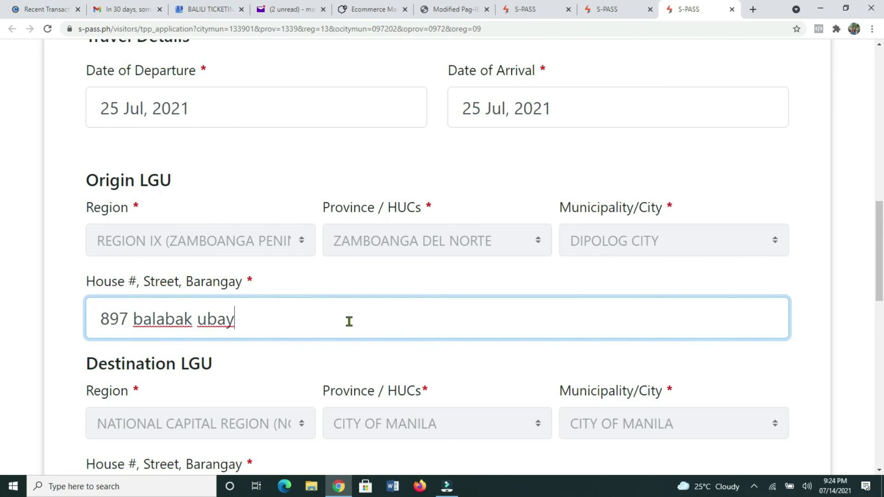
pyautogui.scroll(-2, 345, 319)
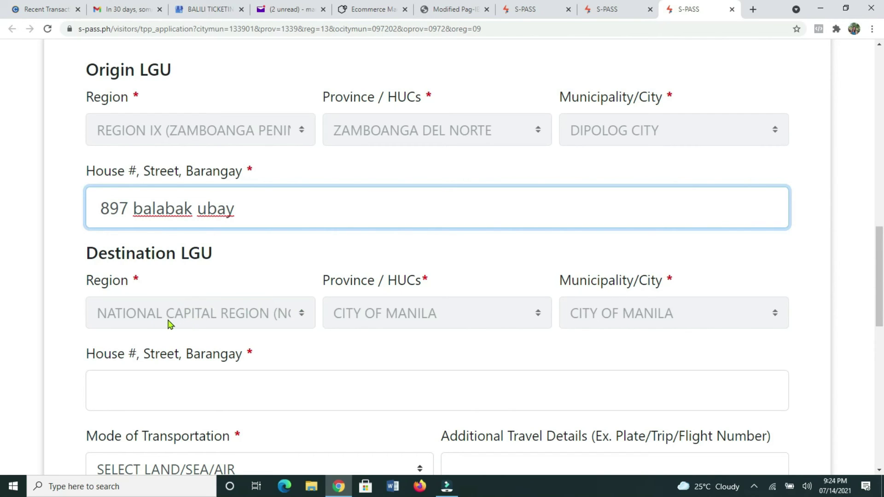
pyautogui.scroll(-2, 395, 331)
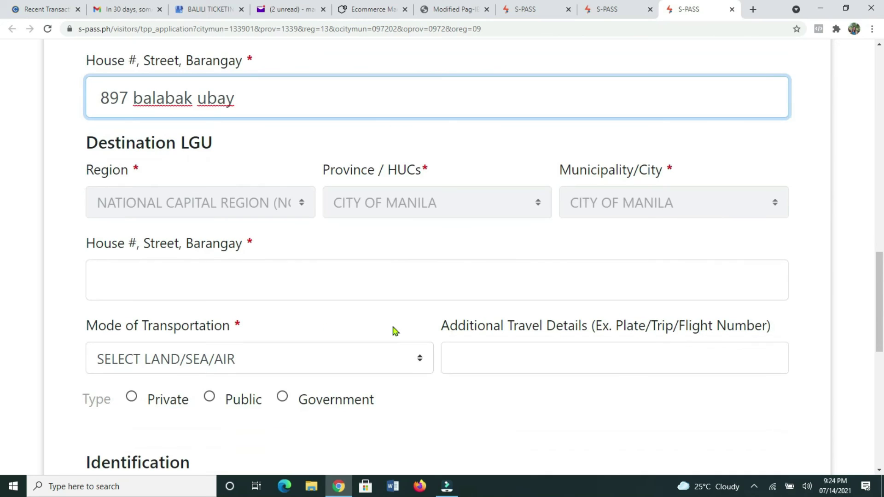
# - Enter the destination house number, street and barangay address
pyautogui.click(127, 290)
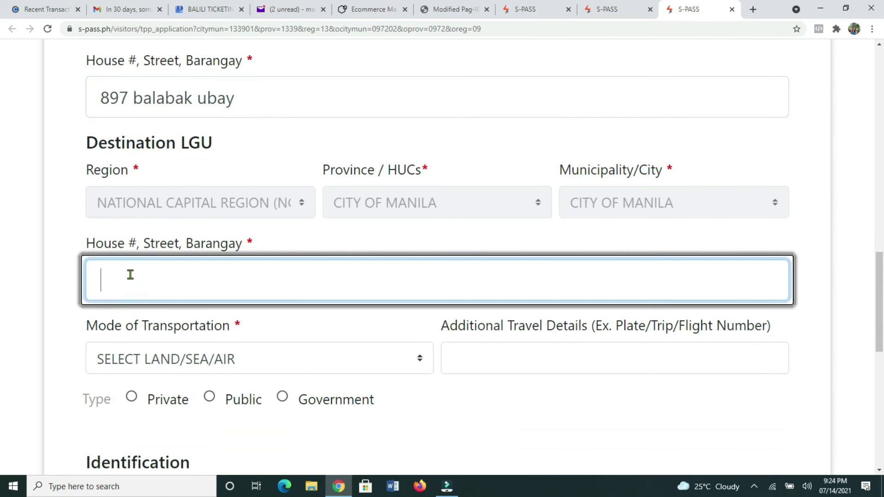
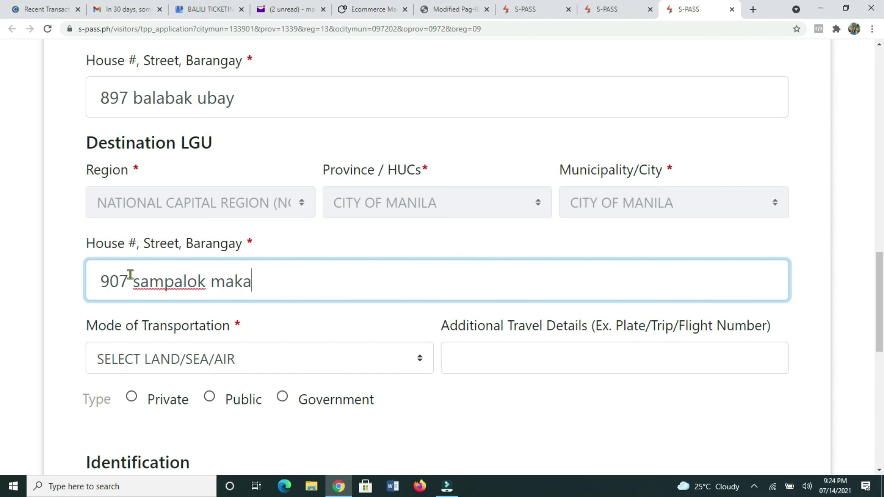
pyautogui.scroll(-1, 322, 295)
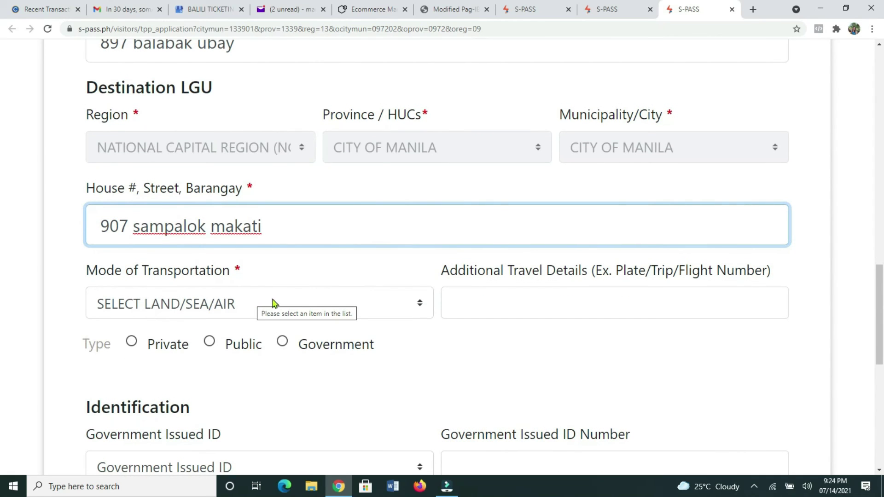
# - Set Mode of Transportation to Air with additional travel details 2555
pyautogui.click(394, 303)
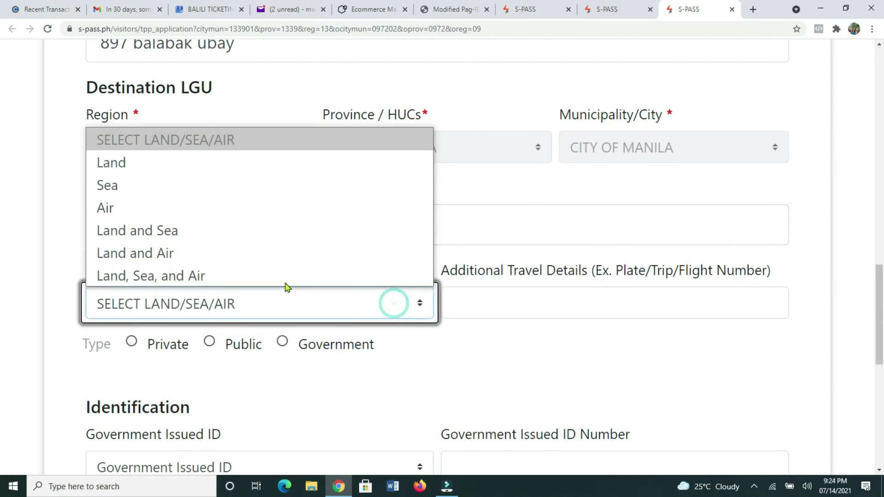
pyautogui.click(171, 208)
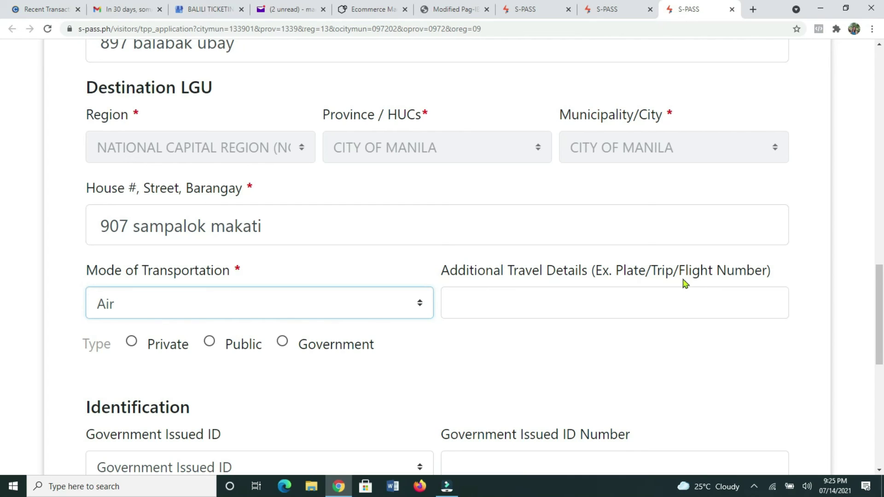
pyautogui.click(519, 306)
pyautogui.write('2555')
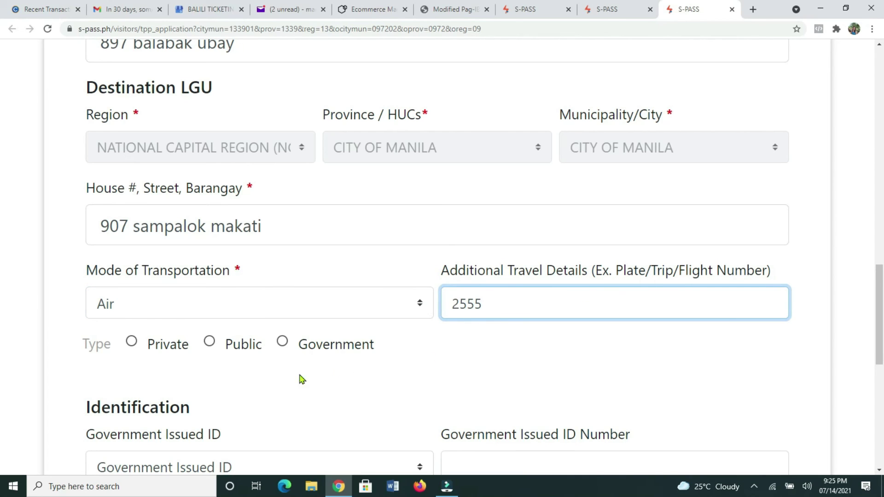
pyautogui.scroll(-1, 114, 331)
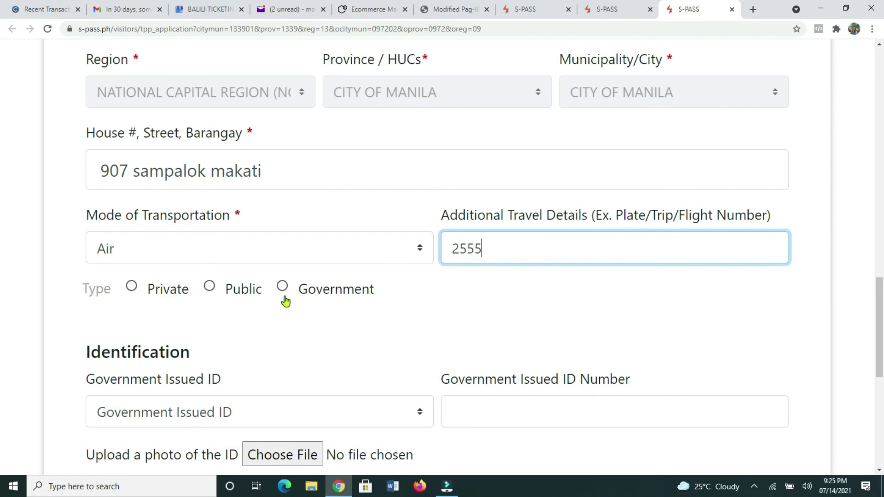
# - Mark the transport as Public, choose TIN as the ID type, and enter the TIN number
pyautogui.click(210, 287)
pyautogui.scroll(-1, 582, 303)
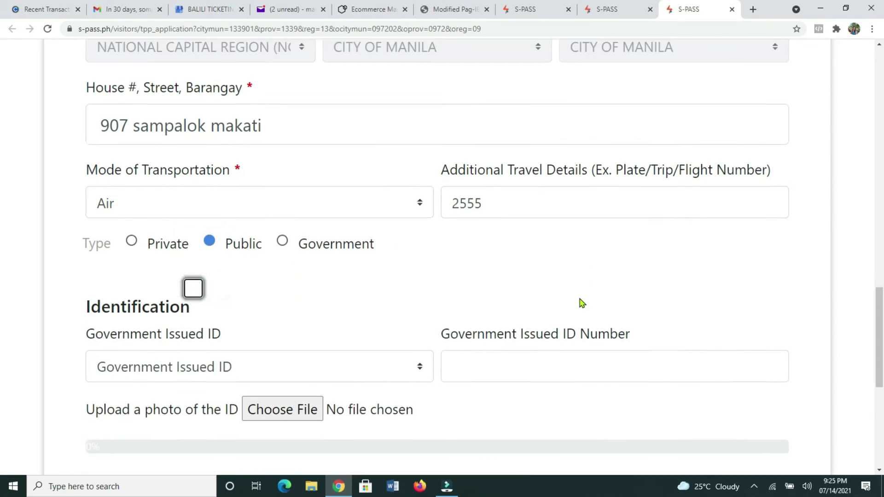
pyautogui.scroll(-3, 582, 303)
pyautogui.click(261, 213)
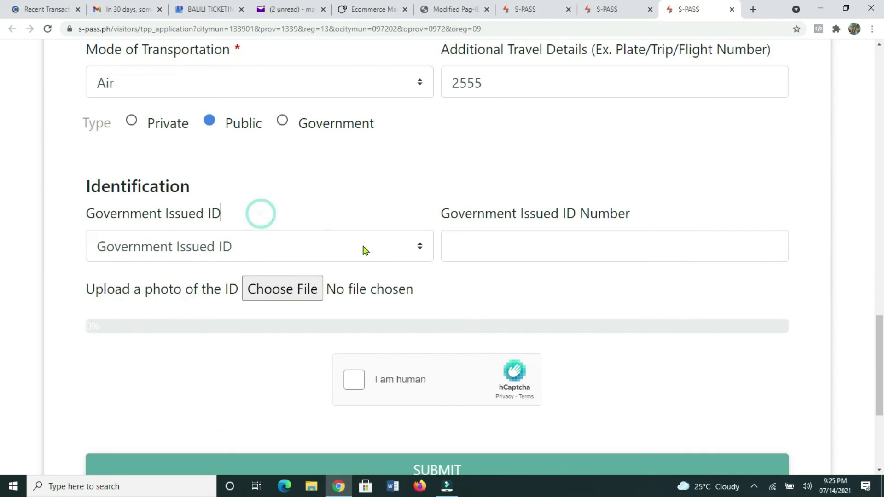
pyautogui.click(387, 251)
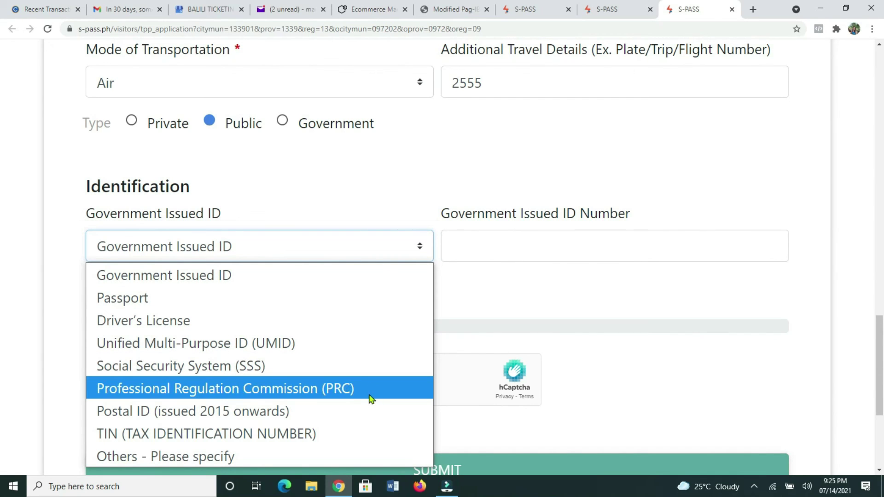
pyautogui.click(316, 432)
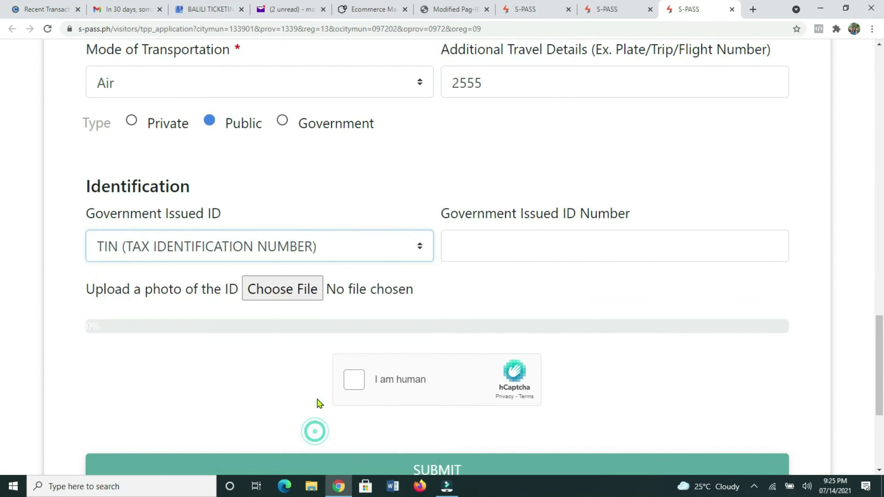
pyautogui.click(477, 243)
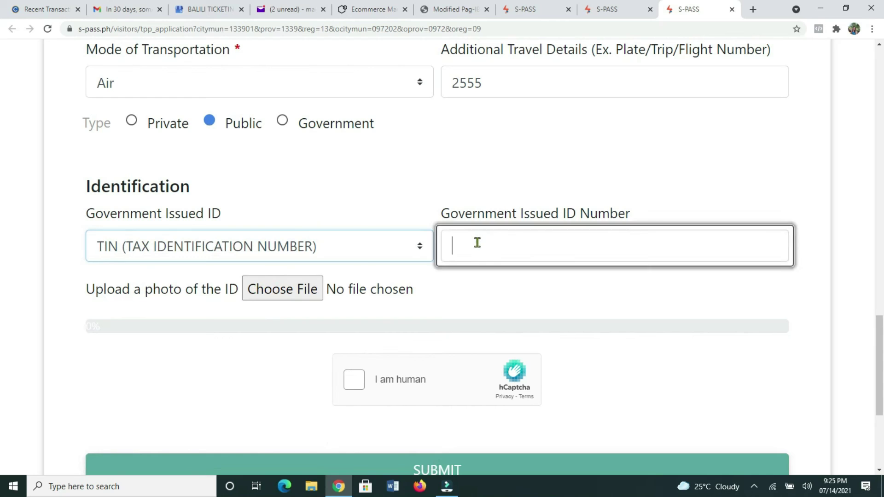
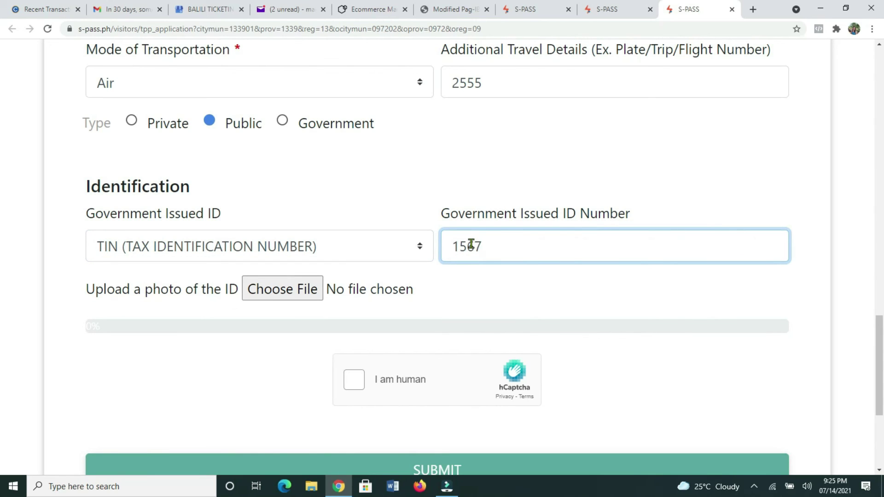
# - Upload img218 from Pictures as the ID photo and start the hCaptcha check
pyautogui.click(282, 289)
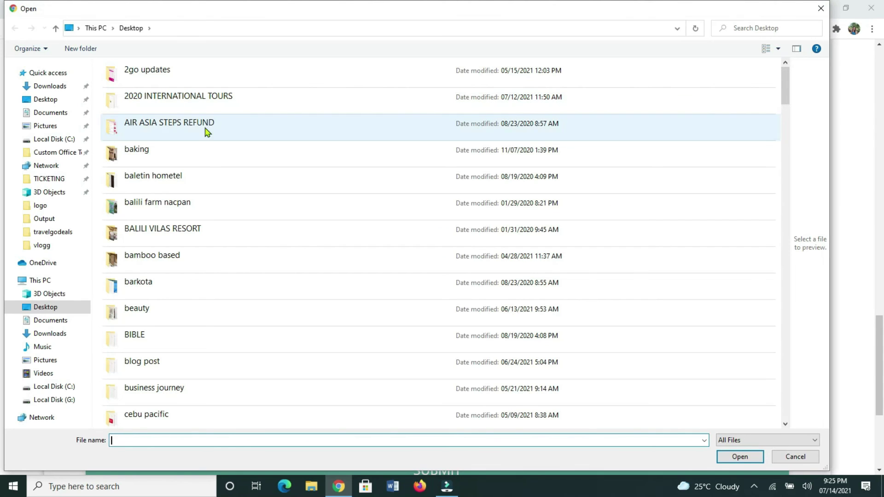
pyautogui.click(65, 126)
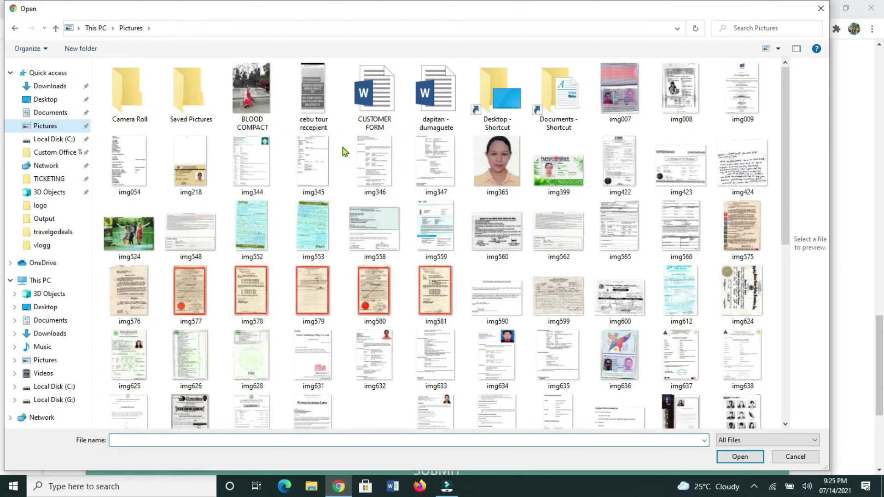
pyautogui.click(191, 166)
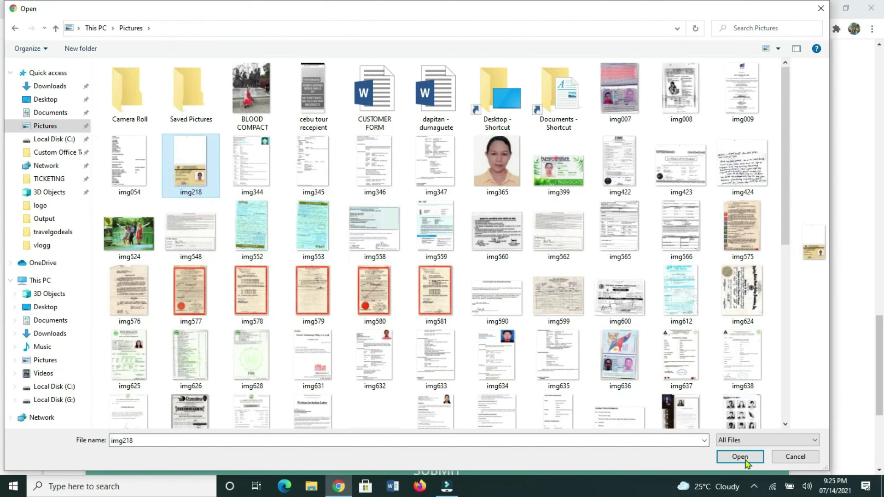
pyautogui.click(740, 456)
pyautogui.click(367, 382)
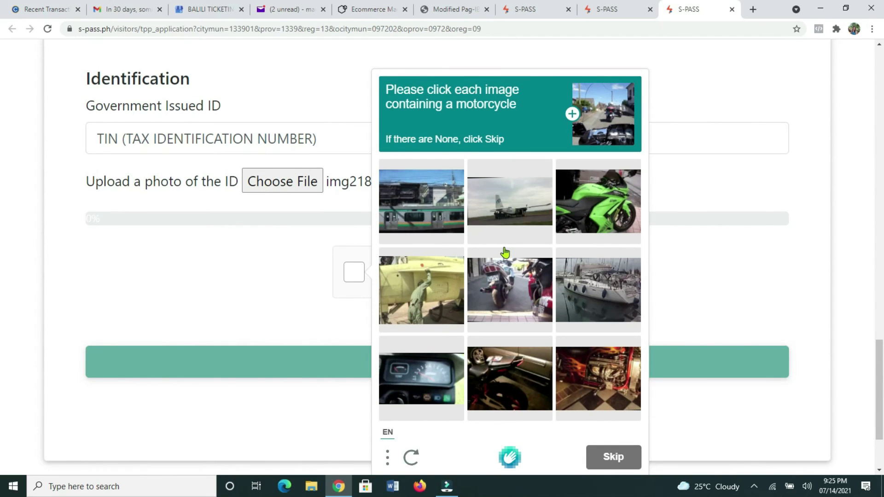
# - Select the green, centre and bottom-middle motorcycle images, verify, and submit the permit application
pyautogui.click(582, 141)
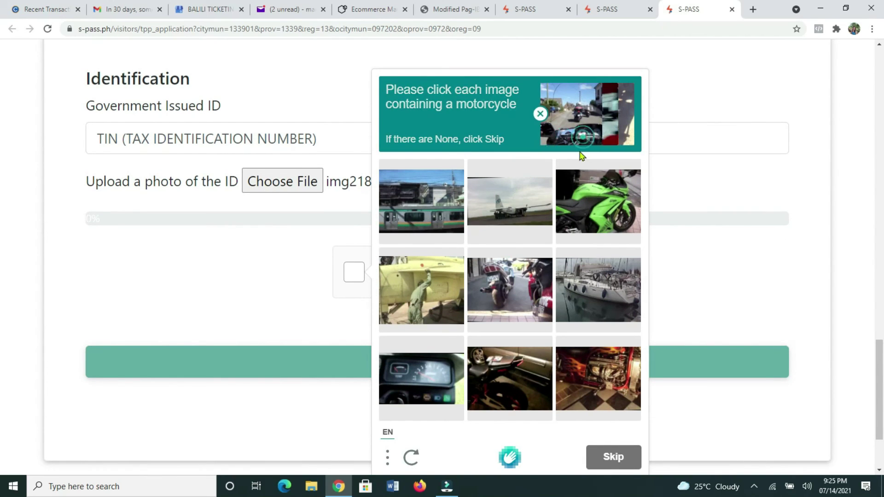
pyautogui.click(595, 200)
pyautogui.click(507, 307)
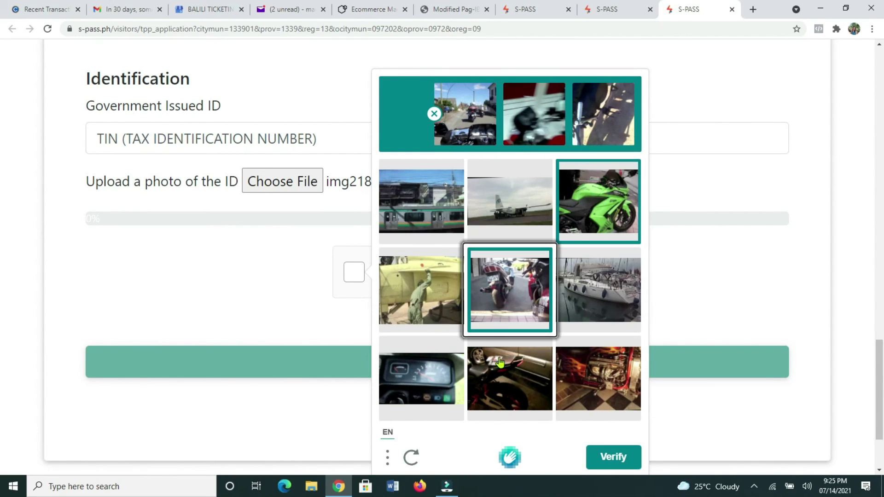
pyautogui.click(528, 408)
pyautogui.click(619, 460)
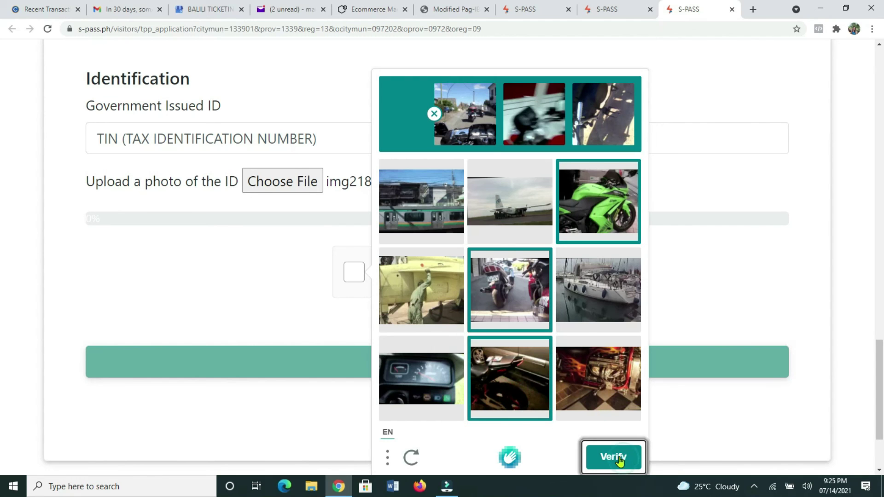
pyautogui.click(426, 363)
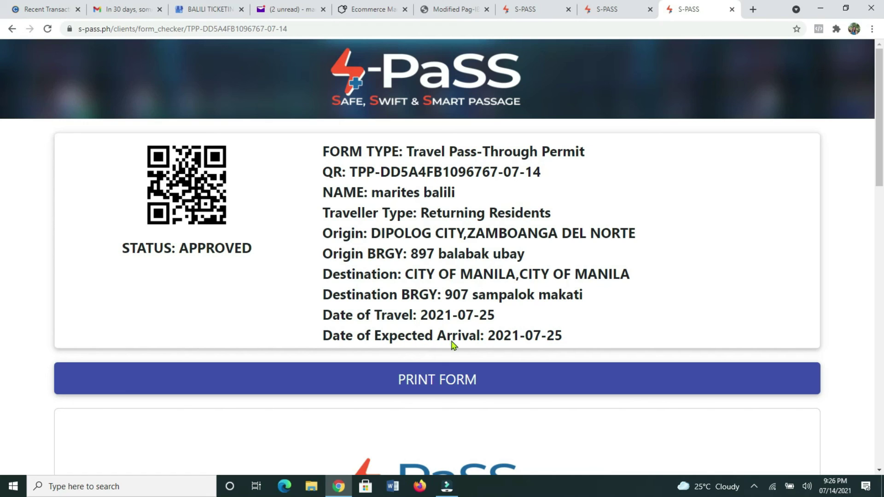
pyautogui.scroll(-2, 571, 343)
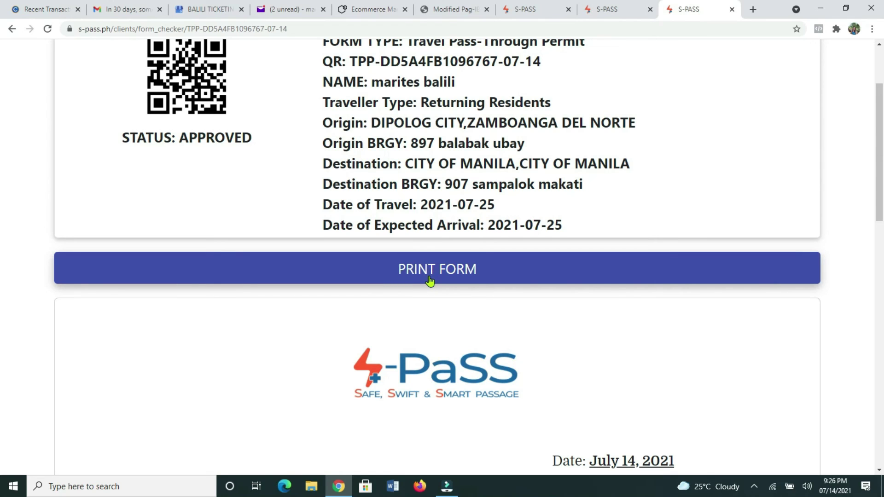
pyautogui.scroll(-3, 438, 334)
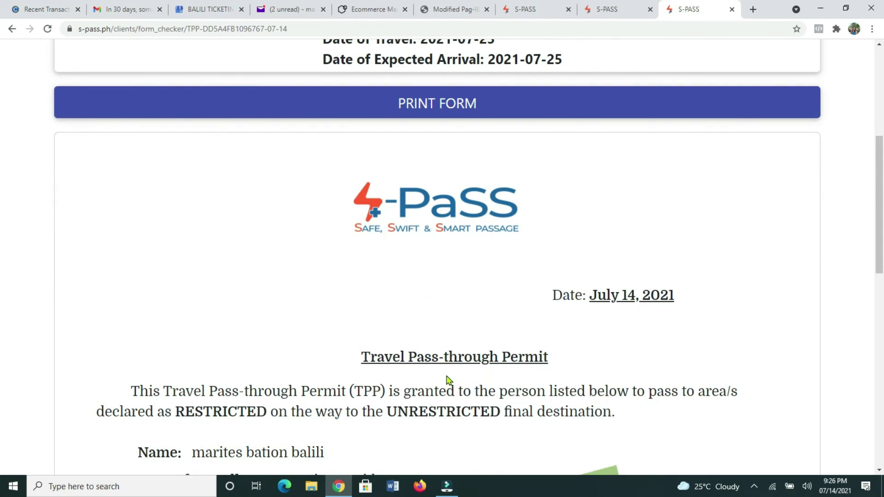
pyautogui.scroll(-5, 453, 382)
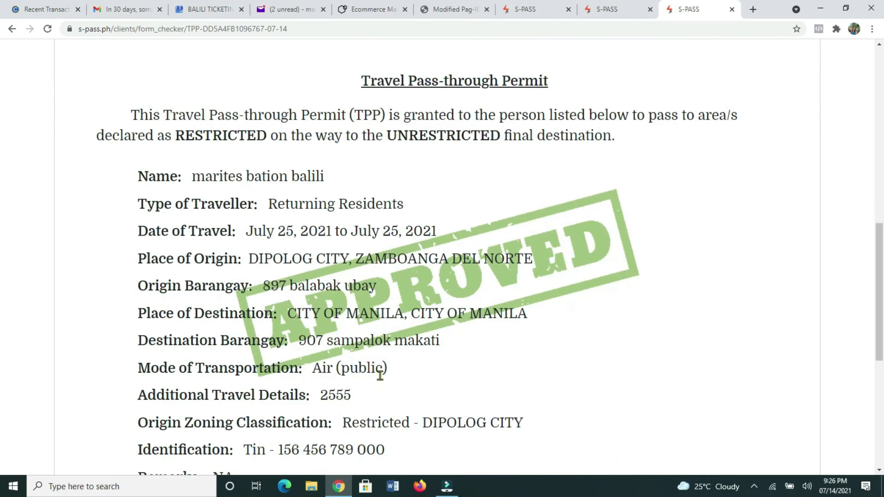
pyautogui.scroll(-1, 387, 381)
pyautogui.scroll(-5, 380, 375)
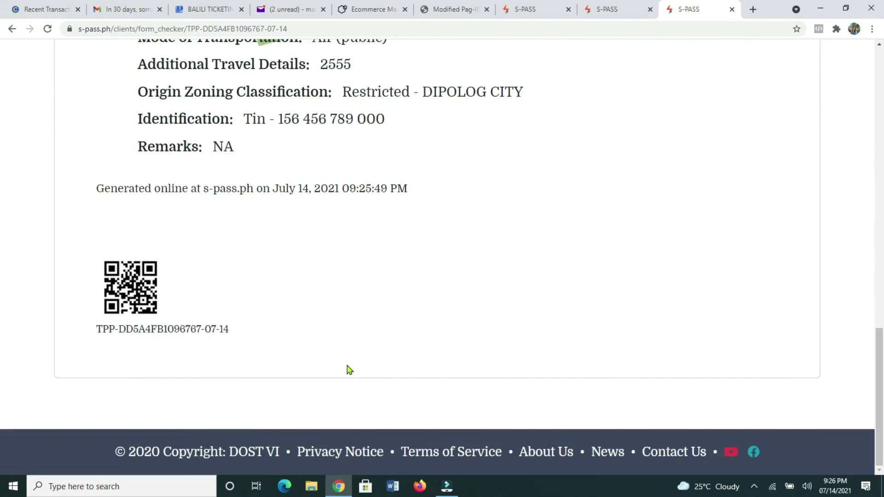
pyautogui.scroll(12, 349, 370)
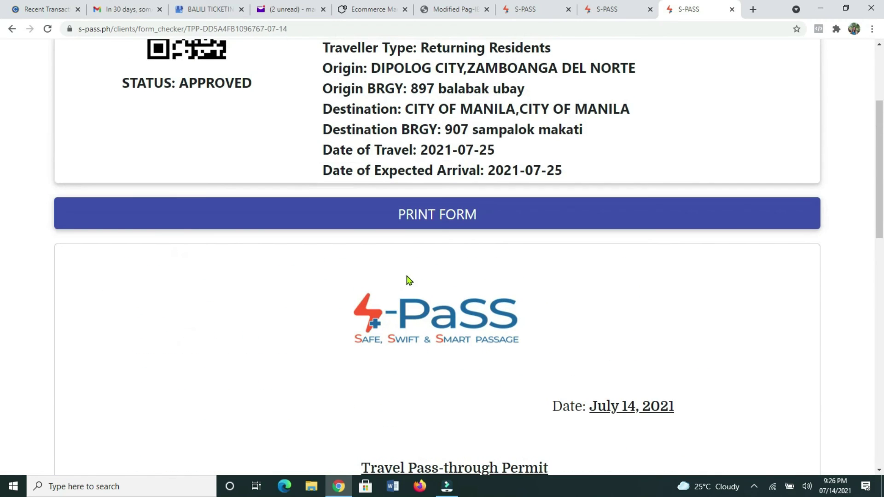
pyautogui.scroll(2, 408, 284)
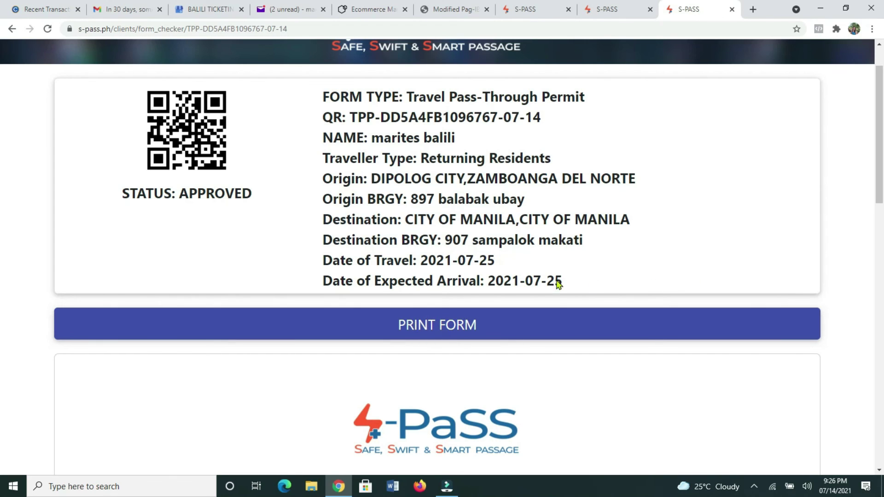
pyautogui.scroll(1, 484, 278)
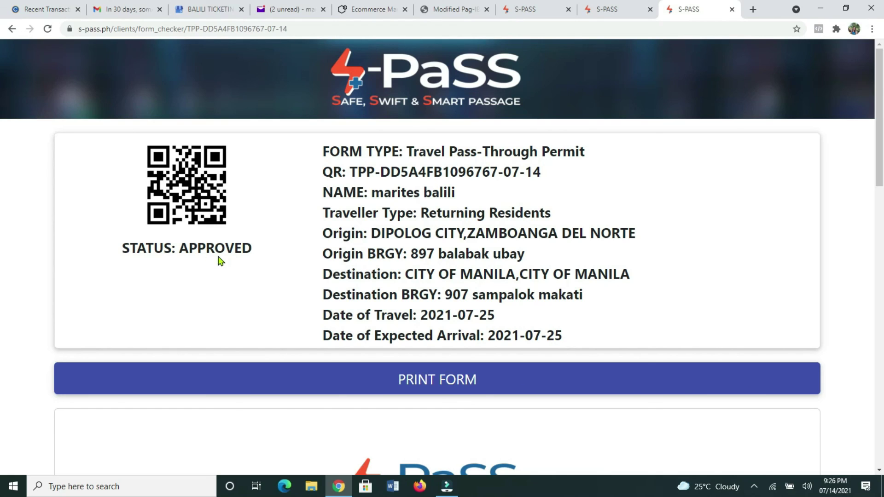
pyautogui.scroll(-2, 219, 260)
pyautogui.scroll(2, 507, 235)
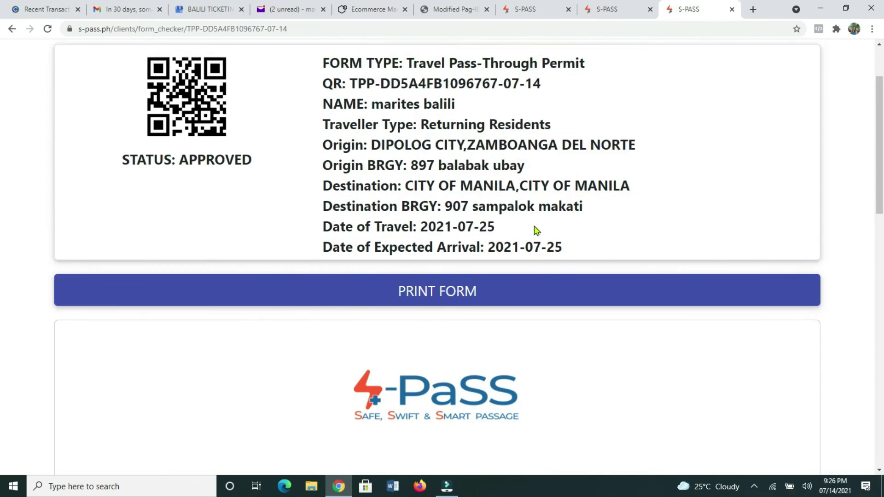